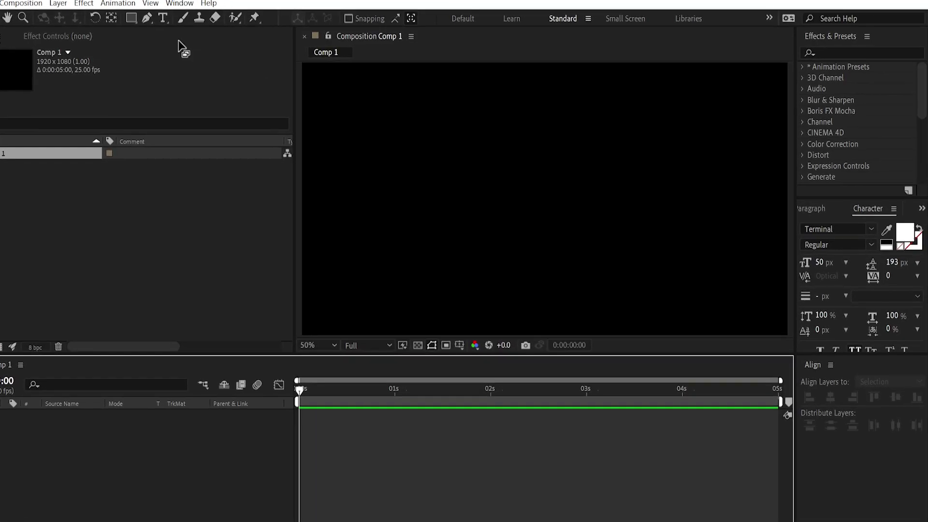
# Add a text layer reading "Do small things in a great way" and center it in the composition.
pyautogui.click(462, 214)
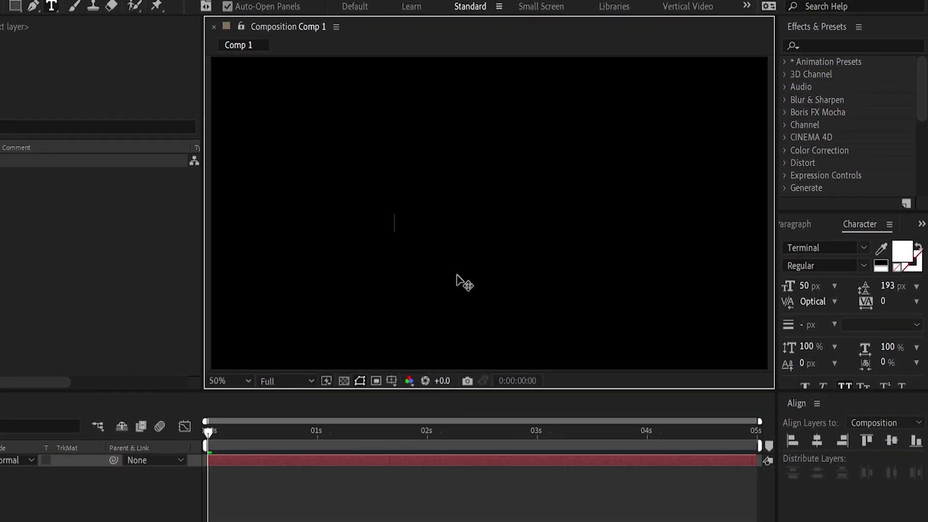
pyautogui.write('Do small things in a great way')
pyautogui.press('Escape')
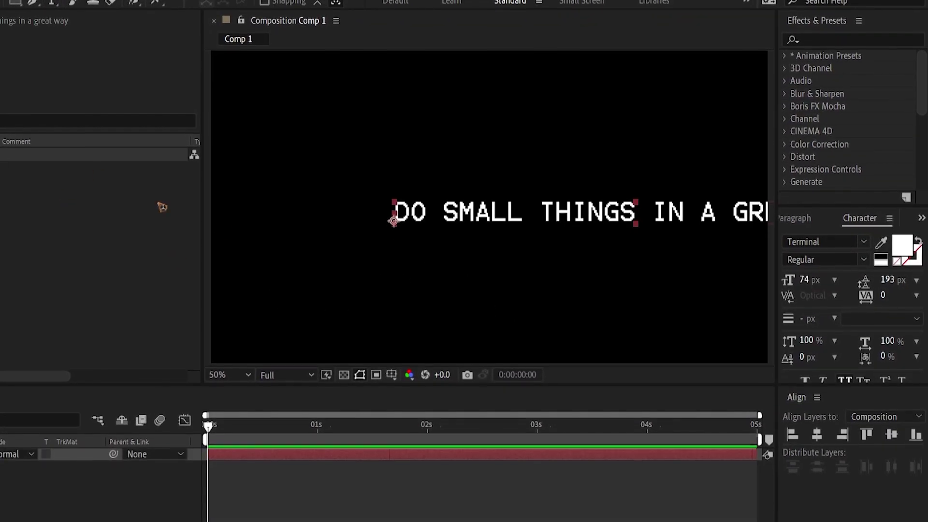
pyautogui.click(816, 374)
pyautogui.click(891, 374)
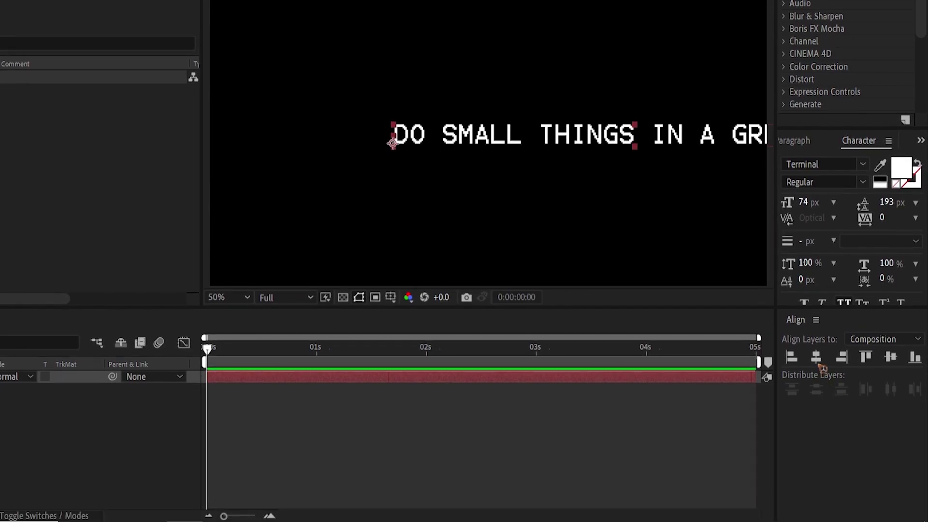
# Reduce the text size to 49 px and center the line horizontally and vertically in the composition.
pyautogui.press(',')
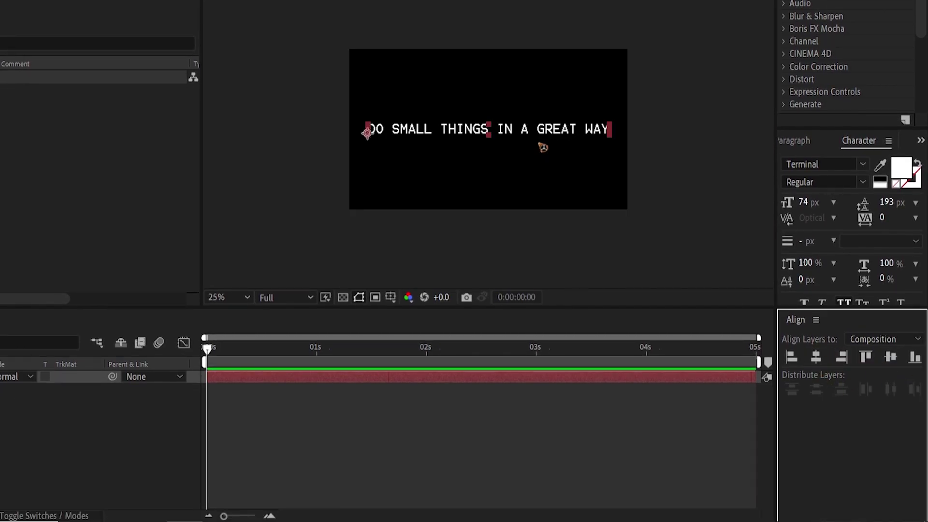
pyautogui.moveTo(804, 202); pyautogui.dragTo(787, 203)
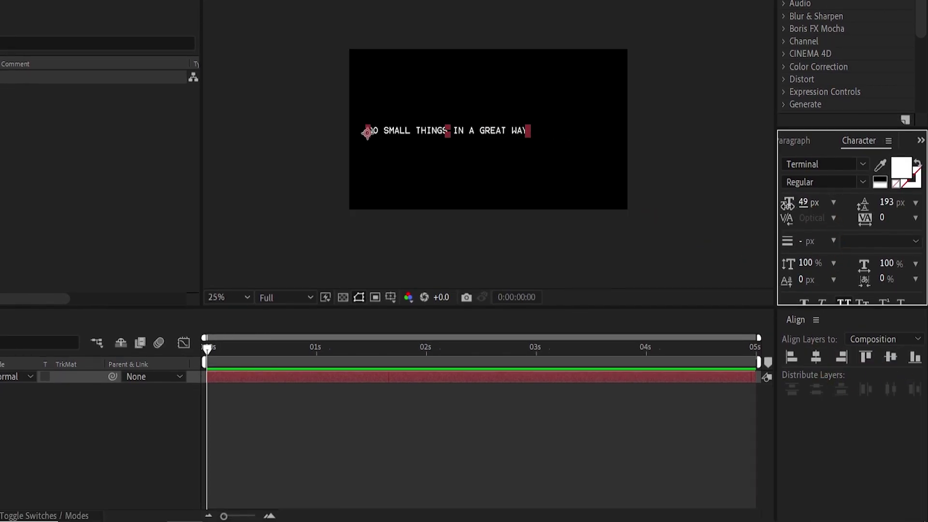
pyautogui.click(816, 357)
pyautogui.click(891, 357)
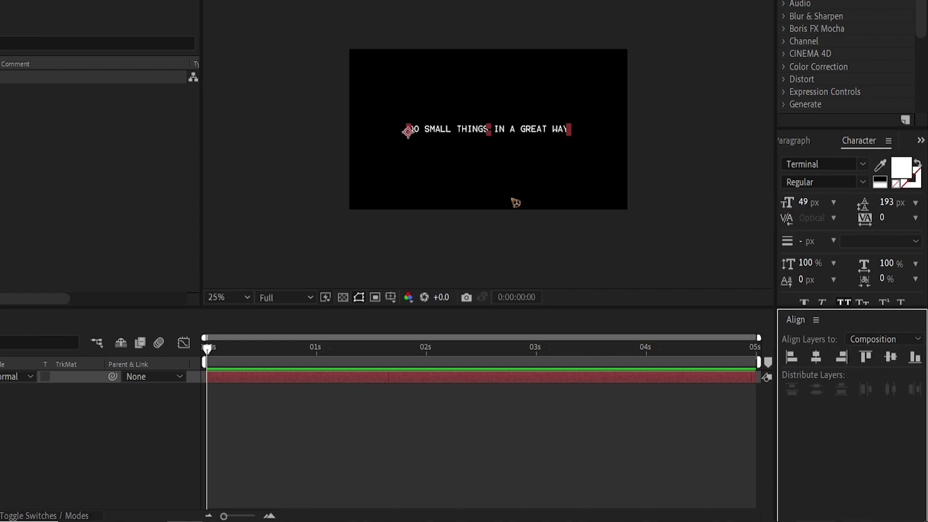
pyautogui.click(249, 298)
pyautogui.click(260, 34)
pyautogui.click(7, 443)
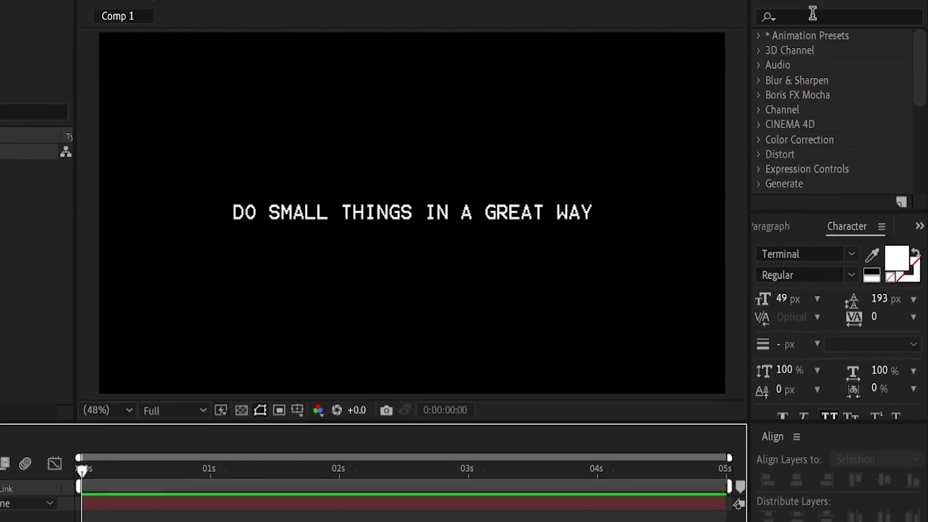
# Find the Typewriter animation preset and apply it to the text layer at the start of the composition.
pyautogui.click(812, 15)
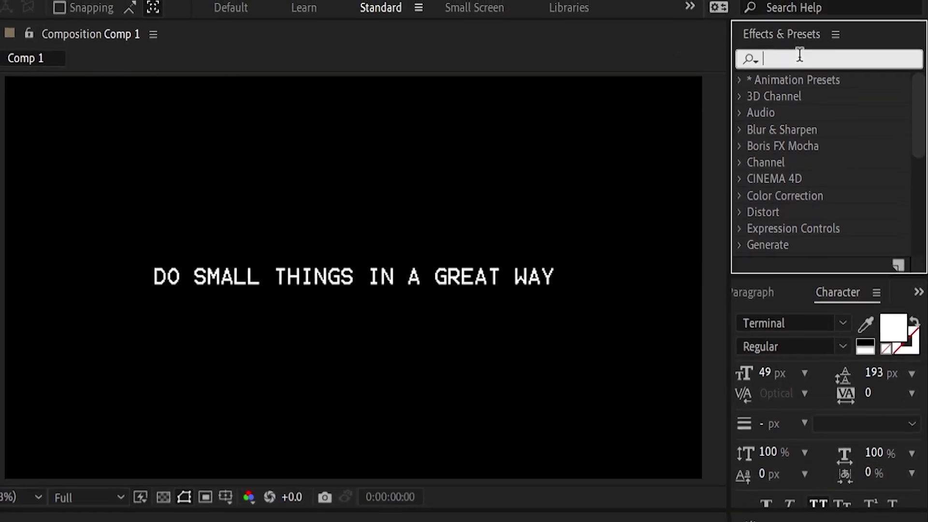
pyautogui.write('type')
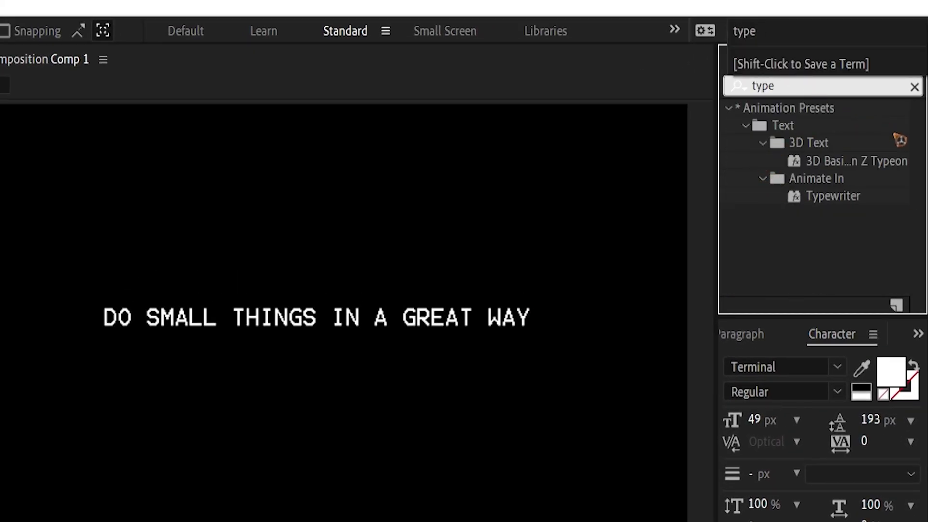
pyautogui.click(840, 199)
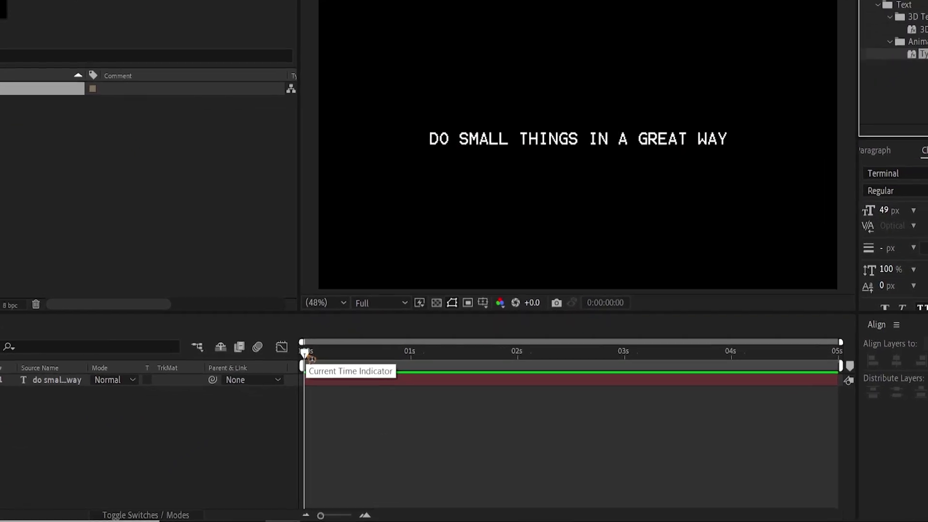
pyautogui.moveTo(330, 379)
pyautogui.mouseDown()
pyautogui.moveTo(359, 389)
pyautogui.moveTo(336, 389)
pyautogui.mouseUp()
pyautogui.moveTo(268, 317)
pyautogui.mouseDown()
pyautogui.moveTo(294, 319)
pyautogui.moveTo(254, 318)
pyautogui.mouseUp()
pyautogui.click(315, 338)
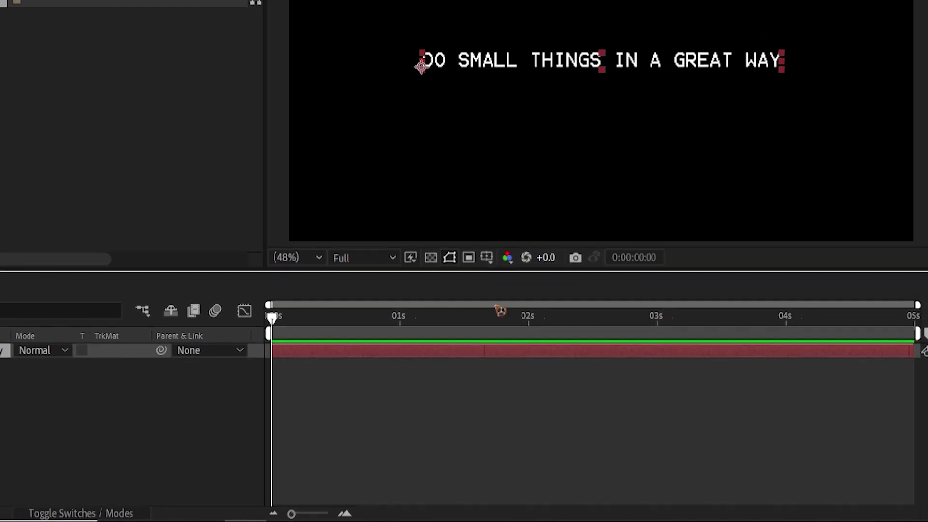
pyautogui.moveTo(870, 62); pyautogui.dragTo(333, 354)
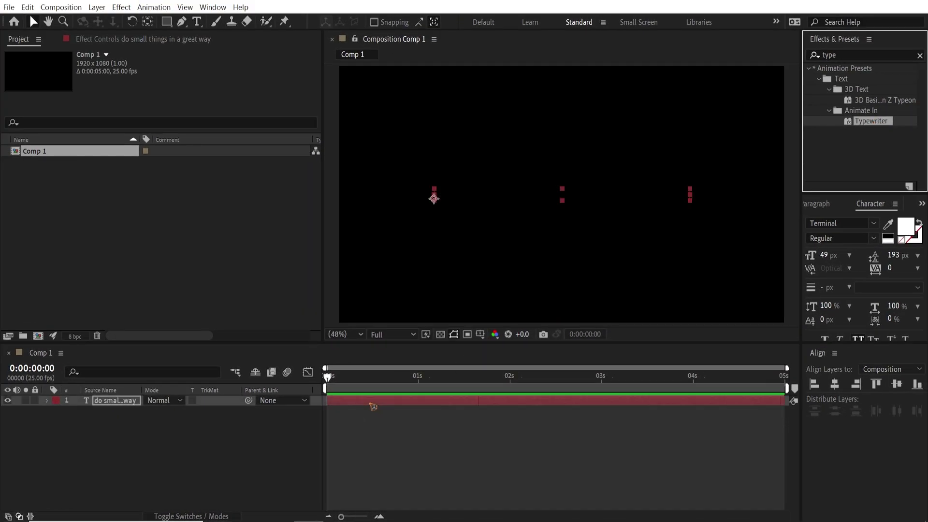
# Preview the typewriter animation from the start of the composition.
pyautogui.moveTo(373, 406); pyautogui.dragTo(373, 406)
pyautogui.press('space')
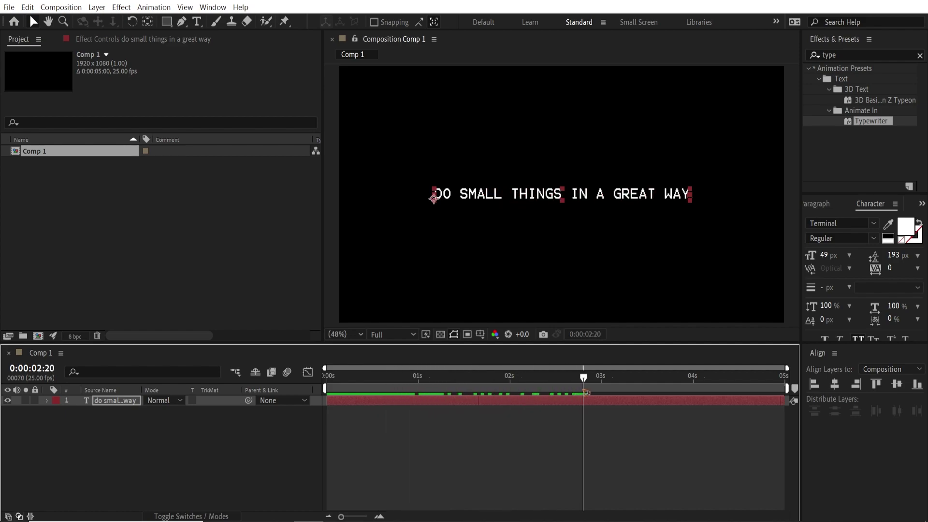
pyautogui.click(460, 464)
pyautogui.press('space')
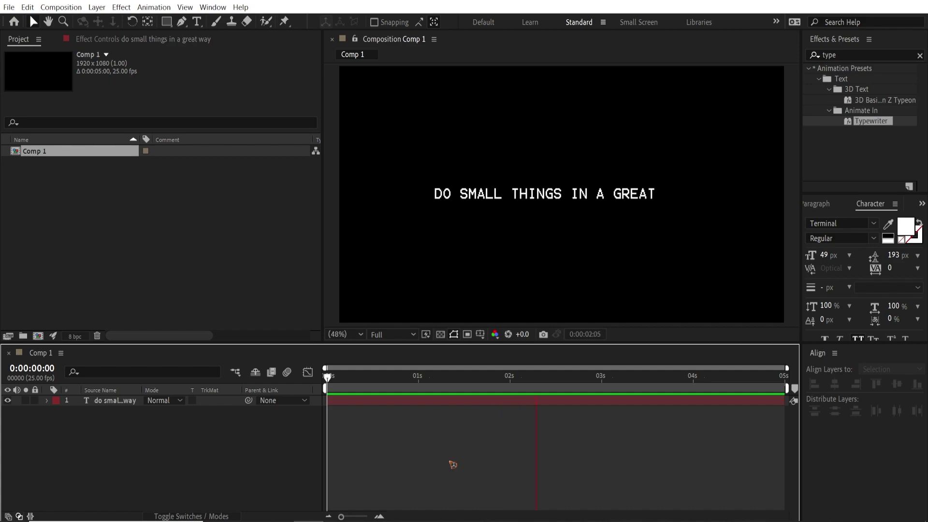
pyautogui.press('space')
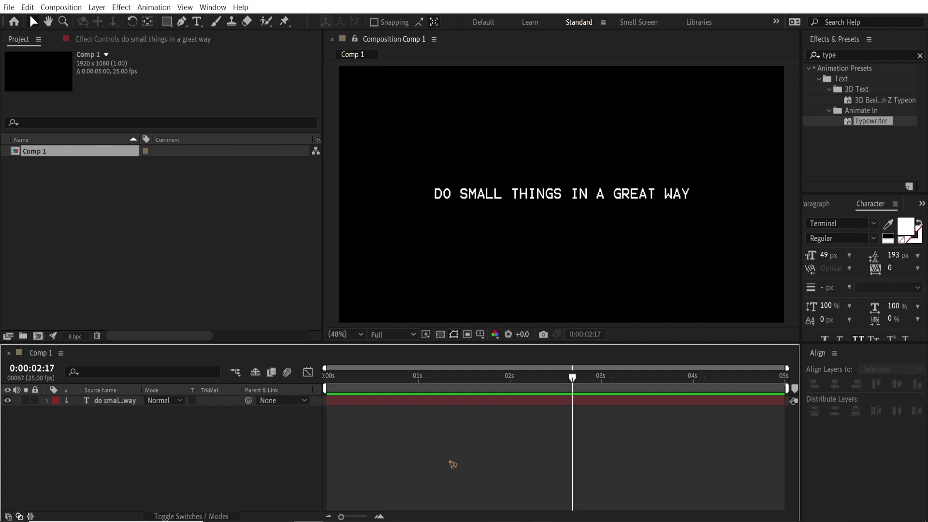
# Reveal the text layer's keyframes and shift both Range Selector Start keyframes so the first one sits at 1 second.
pyautogui.click(114, 403)
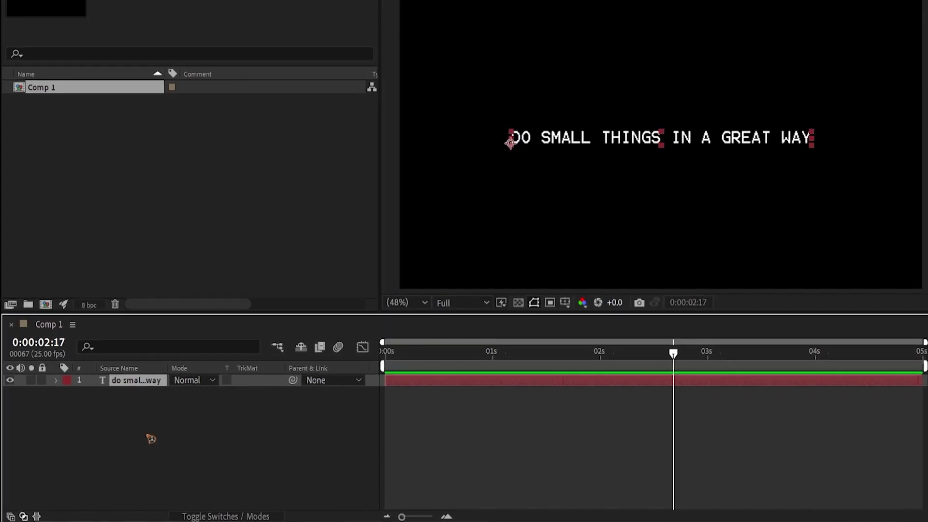
pyautogui.press('u')
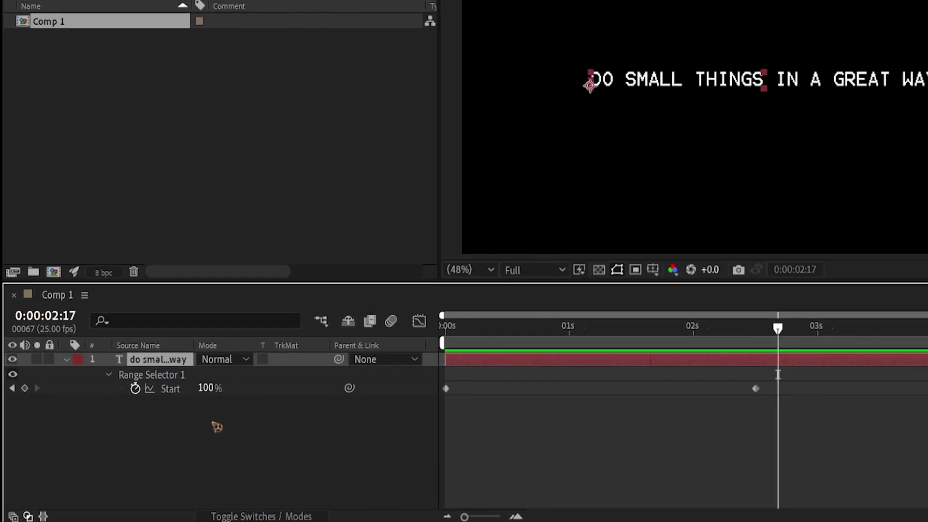
pyautogui.moveTo(919, 366); pyautogui.dragTo(464, 410)
pyautogui.moveTo(495, 377); pyautogui.dragTo(633, 376)
pyautogui.moveTo(506, 311); pyautogui.dragTo(676, 328)
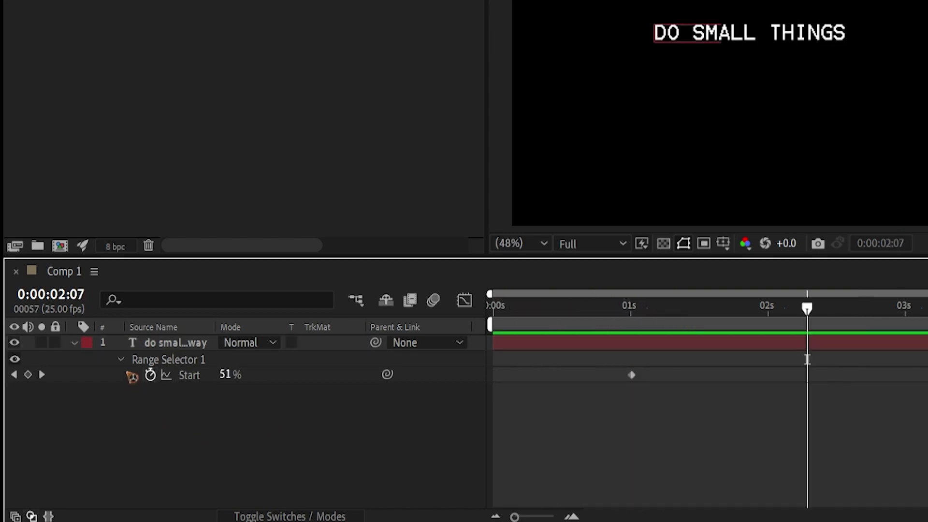
# Add a second animator with a Position property to the text layer, leaving its Position at 0.0, 0.0.
pyautogui.click(121, 360)
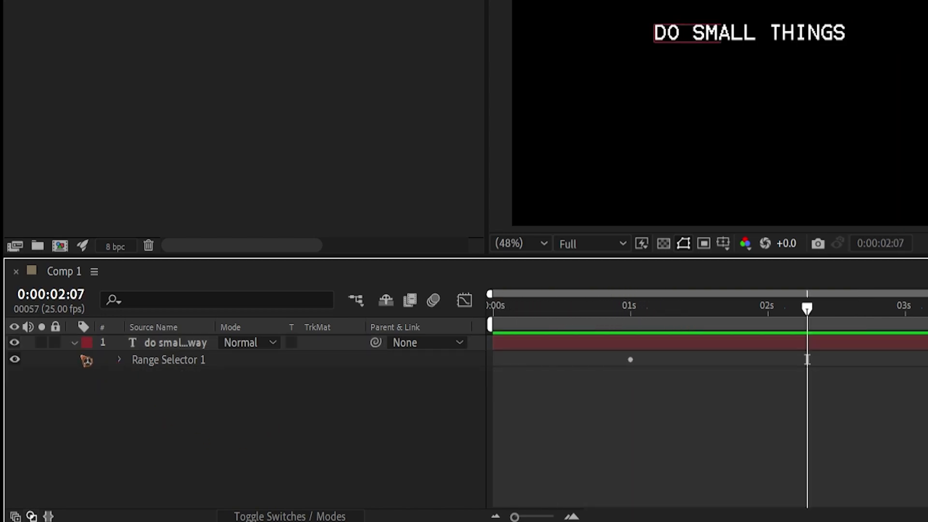
pyautogui.click(75, 343)
pyautogui.click(74, 343)
pyautogui.click(191, 362)
pyautogui.click(356, 360)
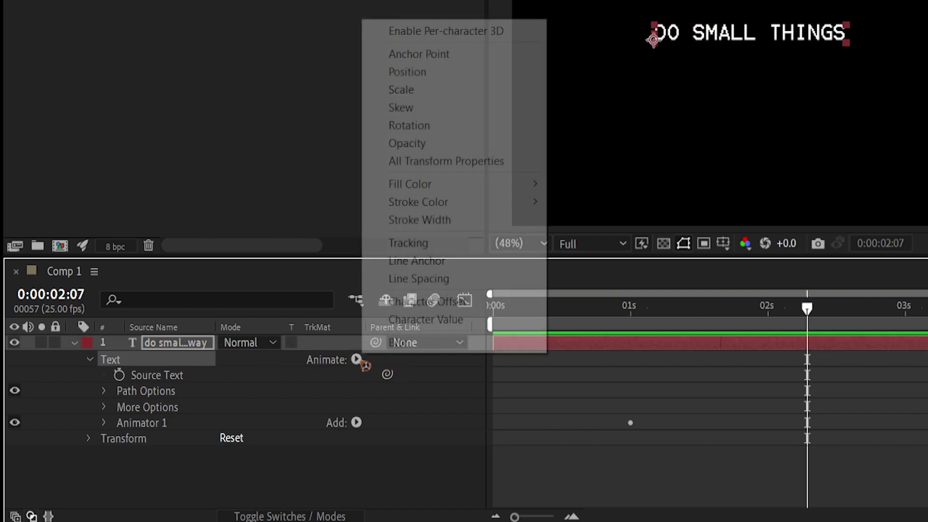
pyautogui.click(484, 77)
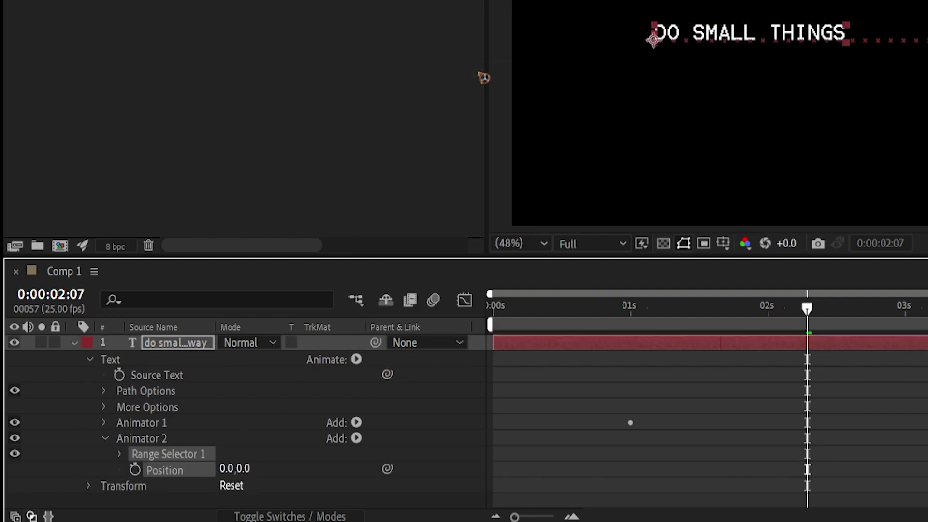
pyautogui.moveTo(226, 468); pyautogui.dragTo(289, 477)
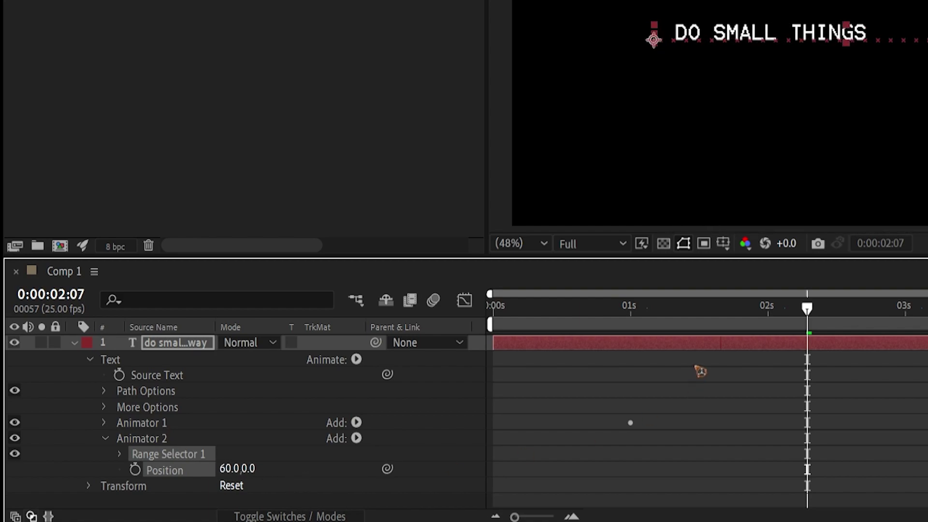
pyautogui.hotkey('ctrl', 'z')
# At 1 second, show the Title/Action Safe guides and keyframe Animator 2's Position at 544.0, 0.0 so the text starts at center.
pyautogui.moveTo(627, 327)
pyautogui.mouseDown()
pyautogui.moveTo(647, 328)
pyautogui.moveTo(634, 325)
pyautogui.mouseUp()
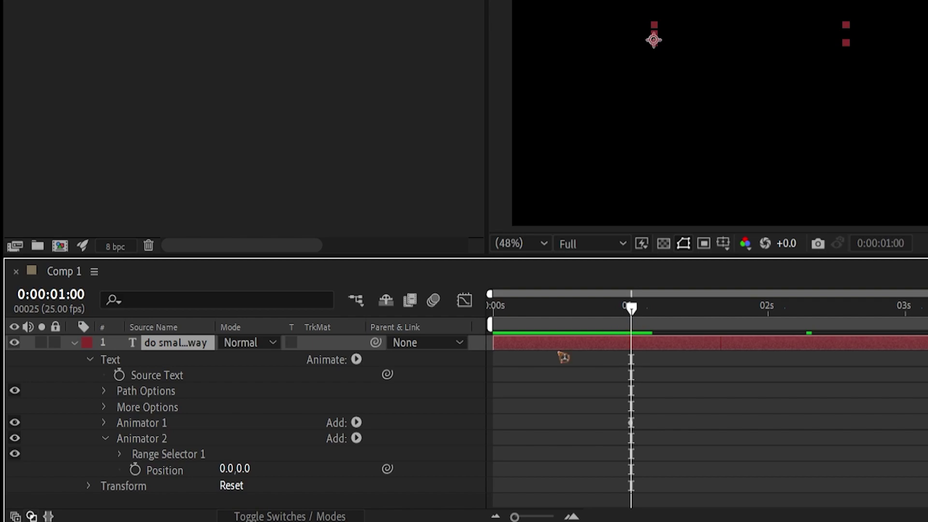
pyautogui.moveTo(225, 474); pyautogui.dragTo(678, 489)
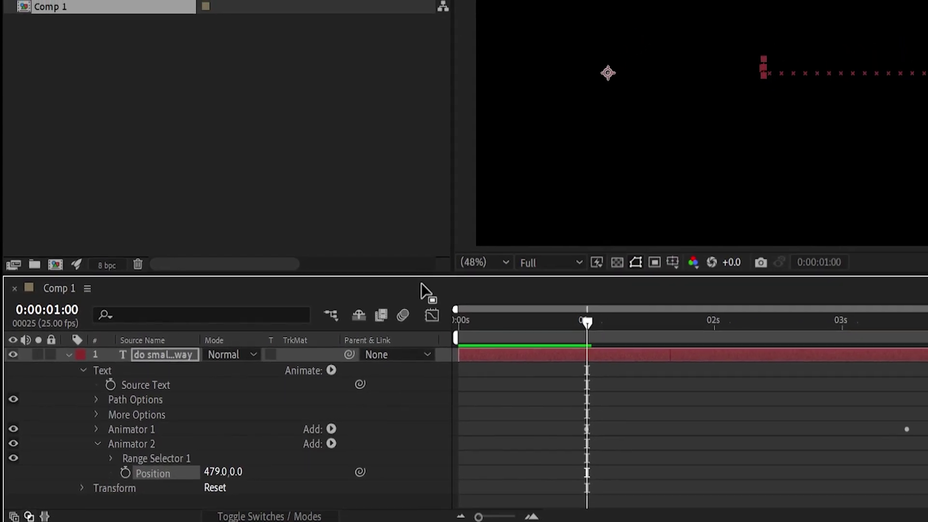
pyautogui.click(636, 276)
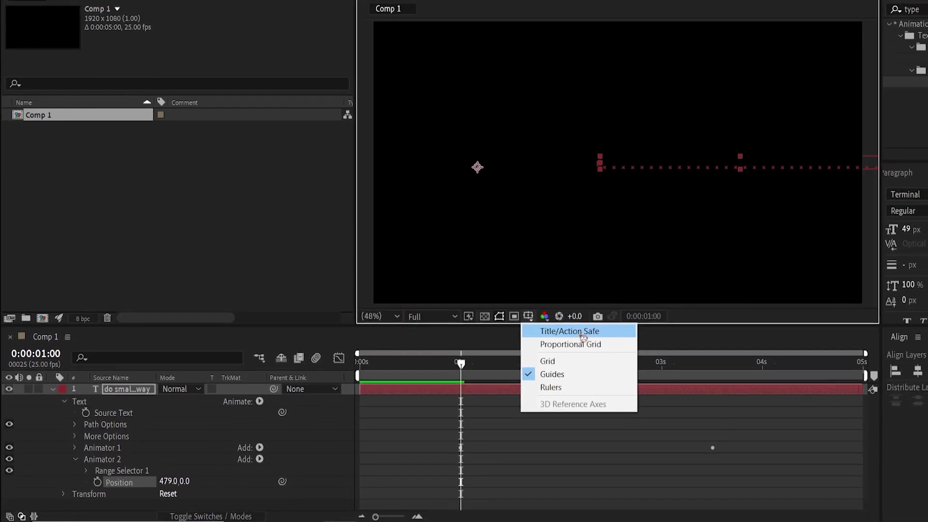
pyautogui.click(698, 301)
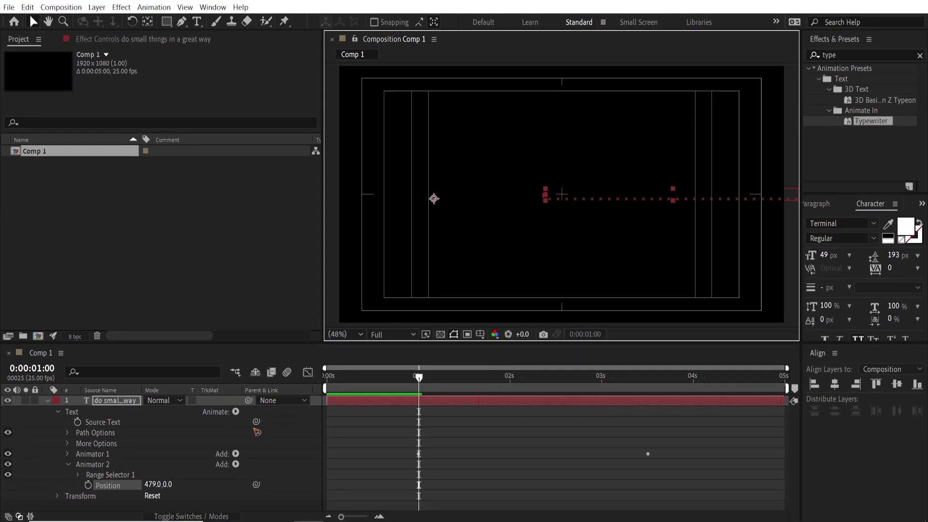
pyautogui.moveTo(155, 484); pyautogui.dragTo(189, 485)
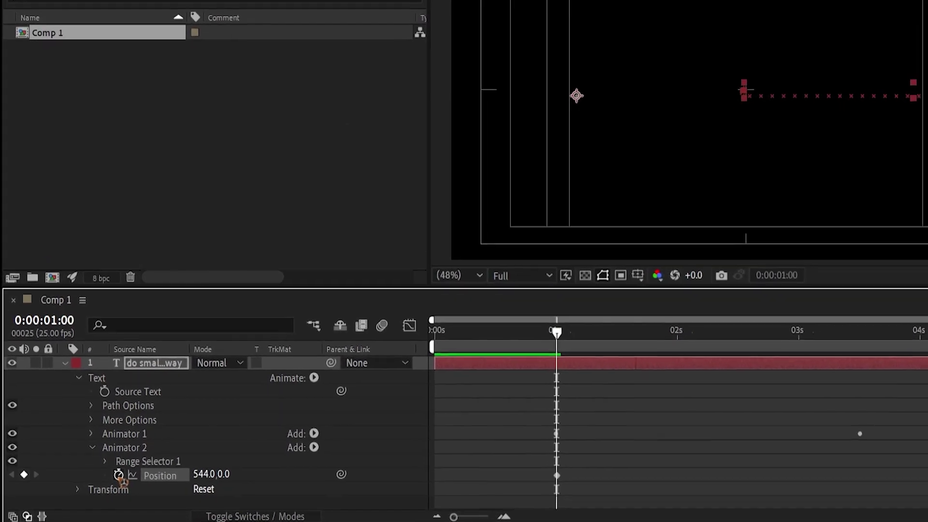
pyautogui.click(88, 485)
# At 0:00:03:12, set Animator 2's horizontal Position to 0 as the end keyframe.
pyautogui.moveTo(637, 319); pyautogui.dragTo(927, 375)
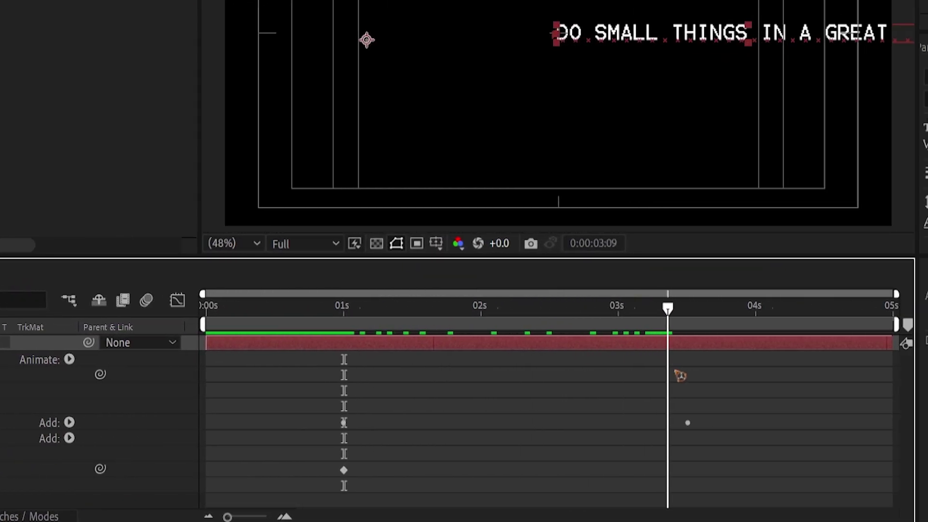
pyautogui.moveTo(717, 417); pyautogui.dragTo(664, 434)
pyautogui.moveTo(688, 317); pyautogui.dragTo(691, 323)
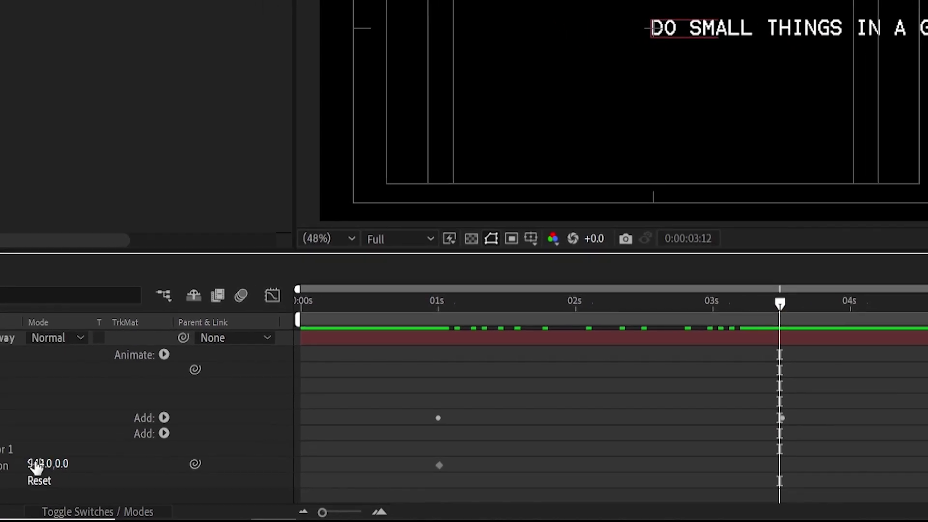
pyautogui.click(35, 466)
pyautogui.write('0')
pyautogui.press('Return')
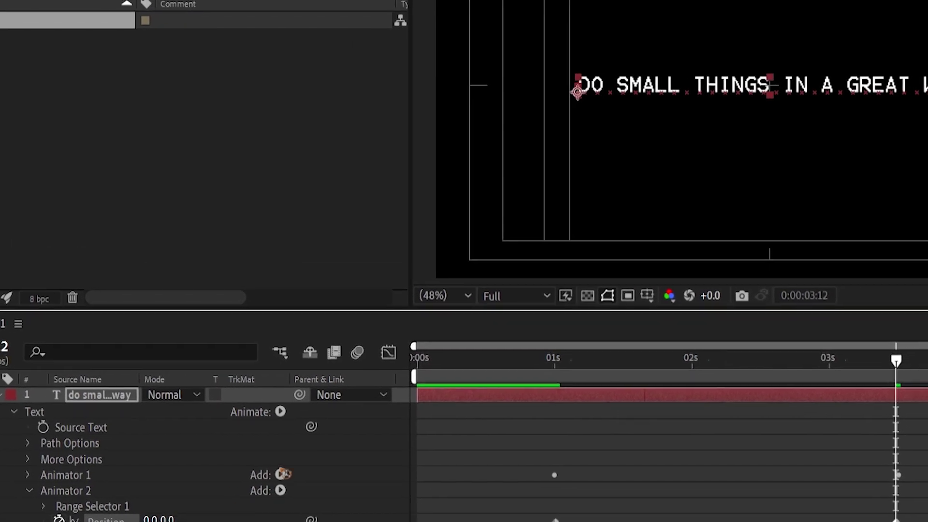
# Scrub through the text motion and line up the end keyframes of Start and Position on the same frame, 0:00:03:13.
pyautogui.moveTo(601, 341); pyautogui.dragTo(731, 367)
pyautogui.moveTo(527, 380); pyautogui.dragTo(698, 379)
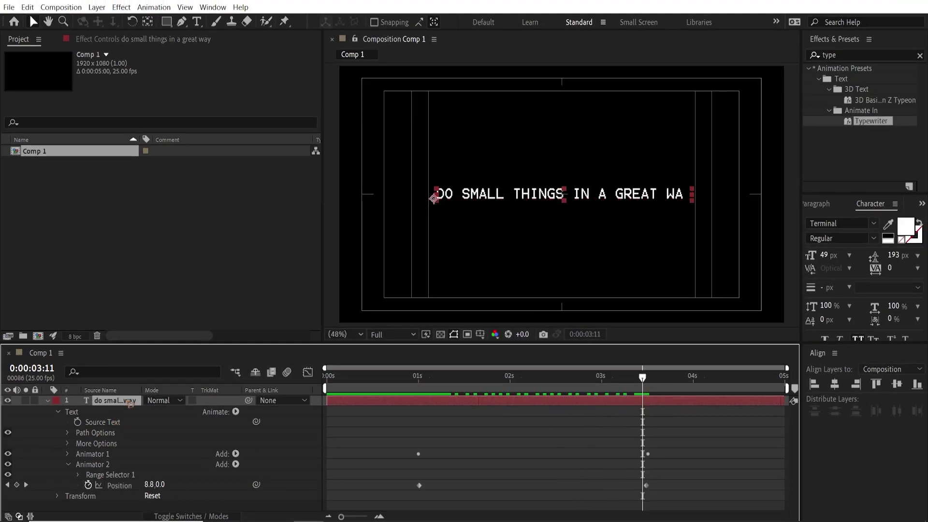
pyautogui.press('u')
pyautogui.scroll(1, 666, 442)
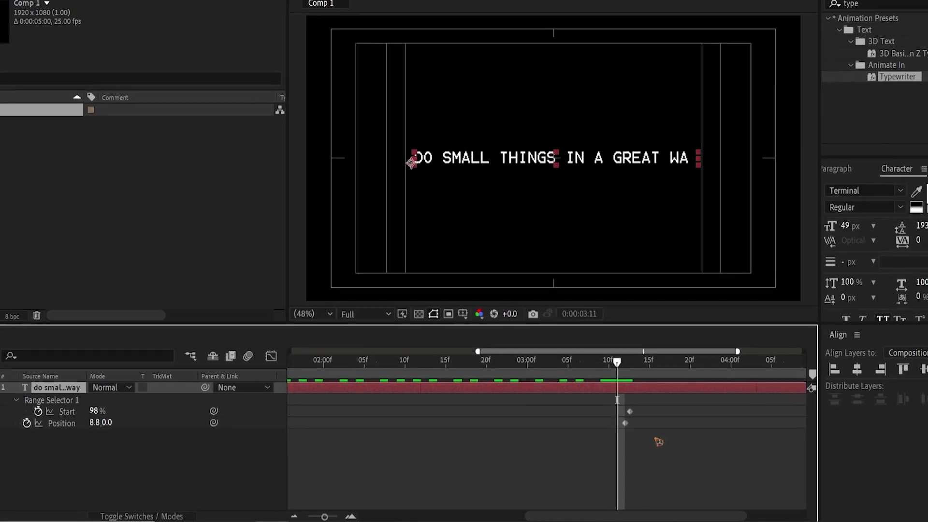
pyautogui.moveTo(626, 432); pyautogui.dragTo(632, 433)
pyautogui.moveTo(628, 375); pyautogui.dragTo(632, 375)
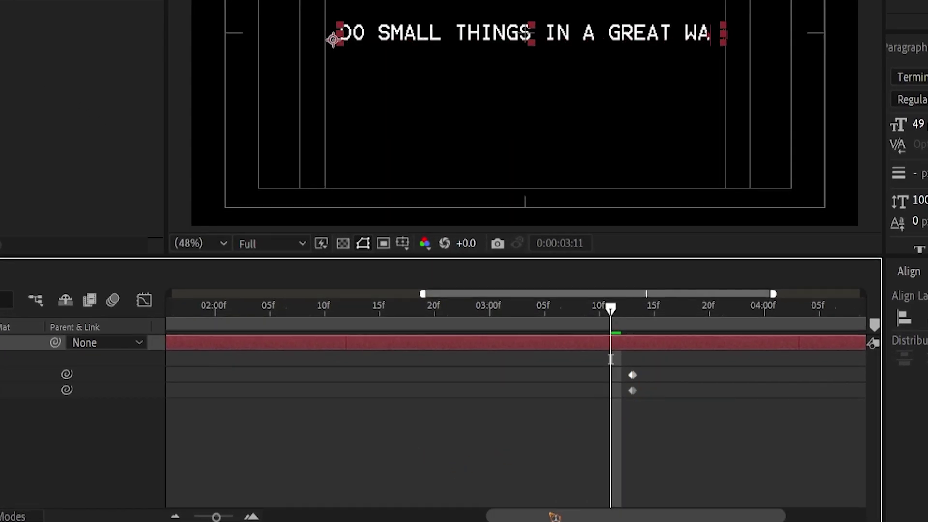
# Preview the centered typewriter animation from just before the 1-second keyframes.
pyautogui.moveTo(551, 515); pyautogui.dragTo(392, 421)
pyautogui.scroll(-3, 404, 433)
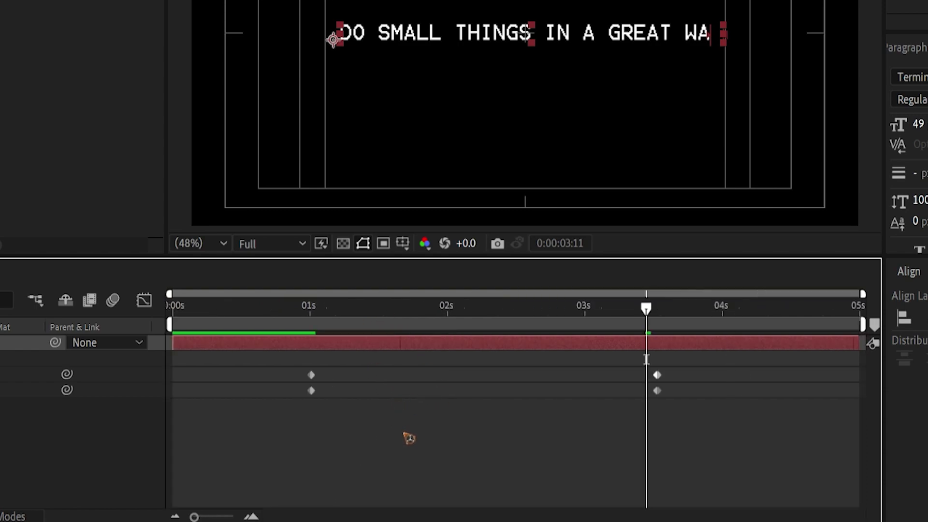
pyautogui.click(293, 308)
pyautogui.press('space')
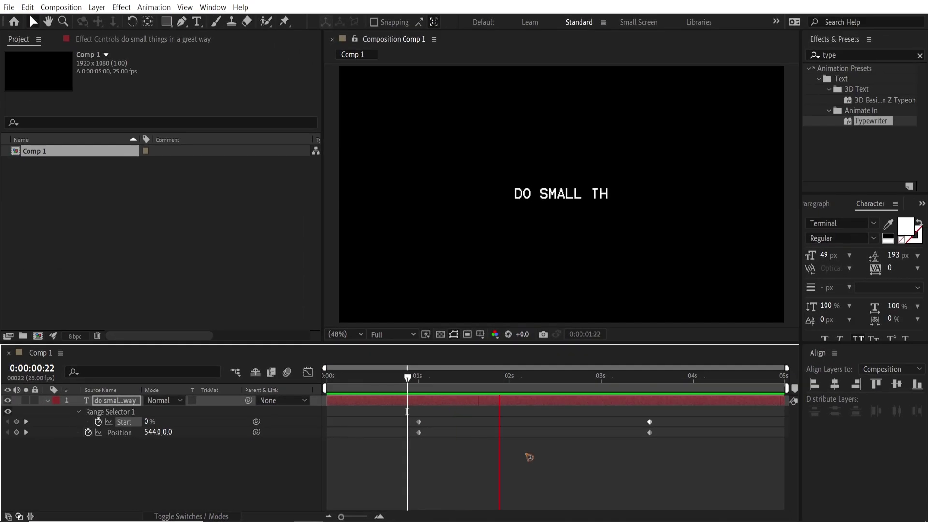
# Move the end keyframes of Start and Position to 0:00:02:00 and preview the faster typing.
pyautogui.click(427, 383)
pyautogui.moveTo(425, 381); pyautogui.dragTo(418, 389)
pyautogui.click(512, 380)
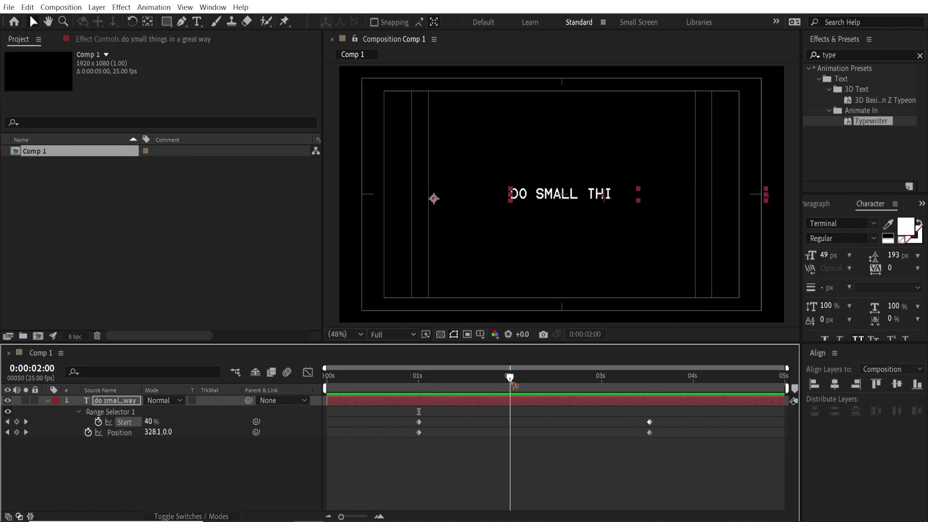
pyautogui.moveTo(700, 424); pyautogui.dragTo(592, 465)
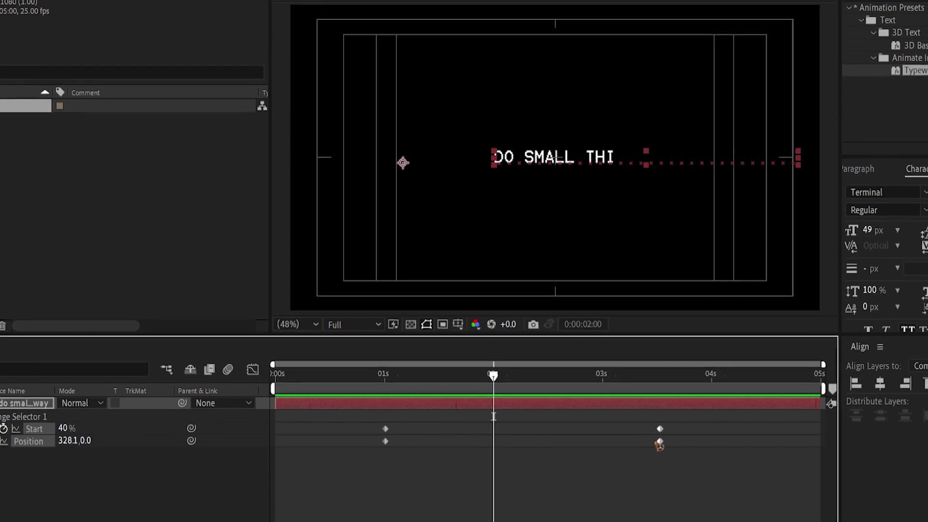
pyautogui.moveTo(660, 444); pyautogui.dragTo(476, 463)
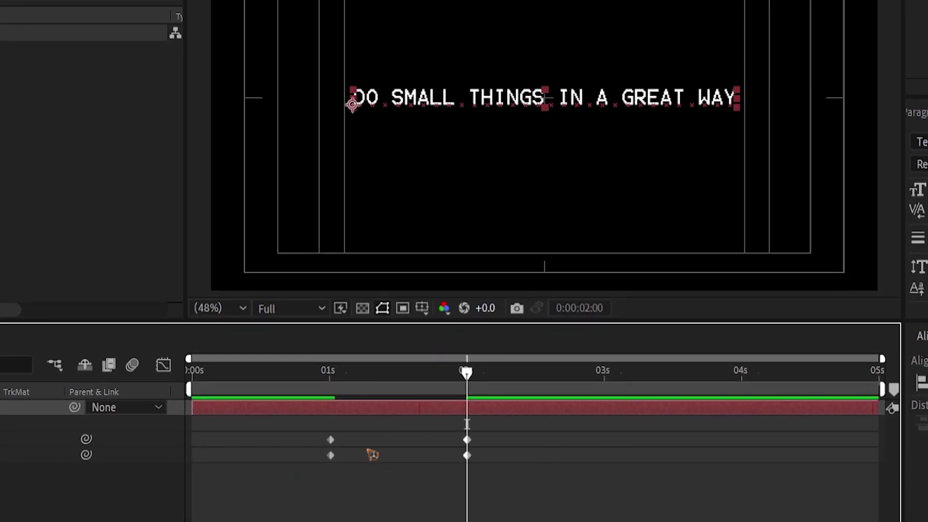
pyautogui.click(318, 372)
pyautogui.press('space')
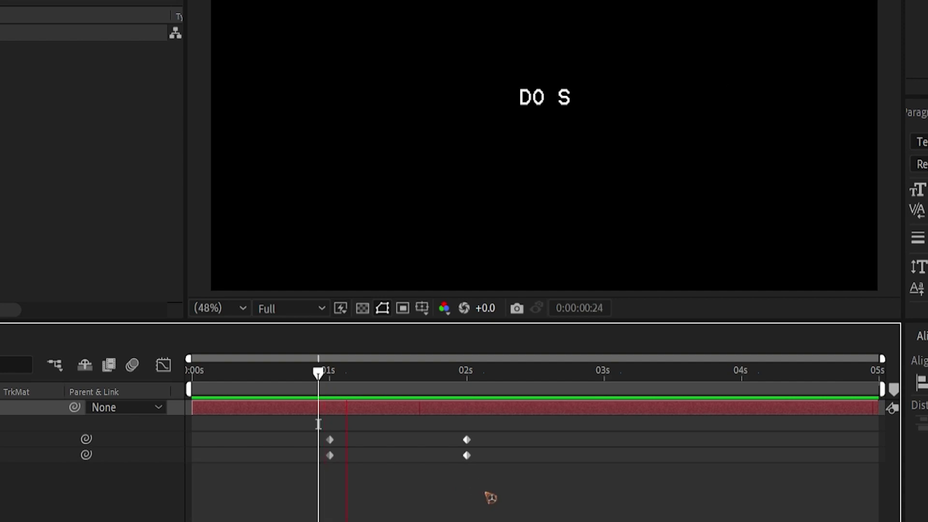
pyautogui.press('space')
pyautogui.press('space')
pyautogui.press('space')
# Move the end keyframes of Start and Position to 0:00:02:07 and preview the typing from just before 1 second.
pyautogui.moveTo(558, 430); pyautogui.dragTo(527, 476)
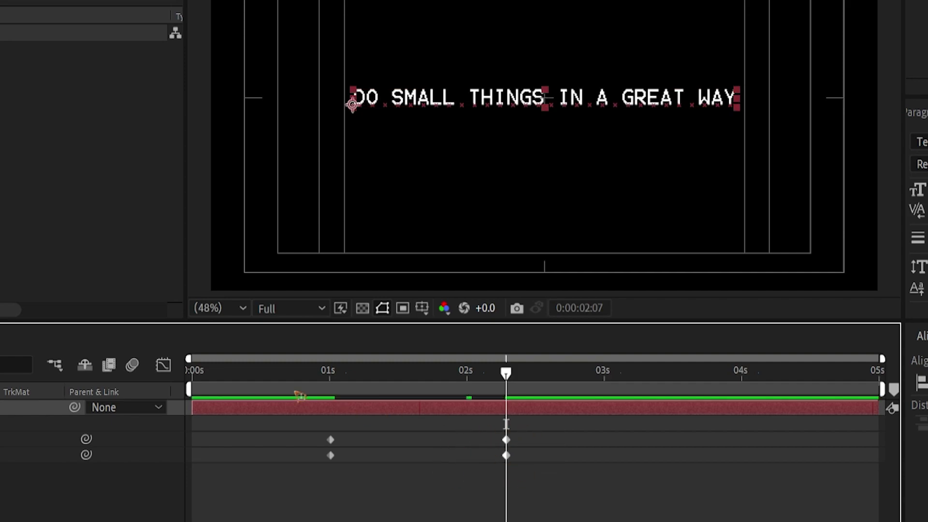
pyautogui.click(321, 382)
pyautogui.press('space')
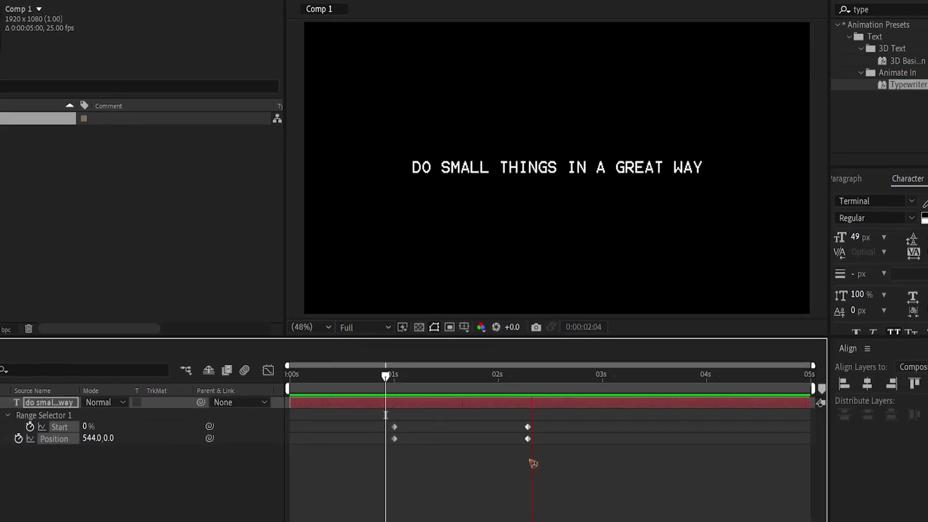
pyautogui.click(388, 389)
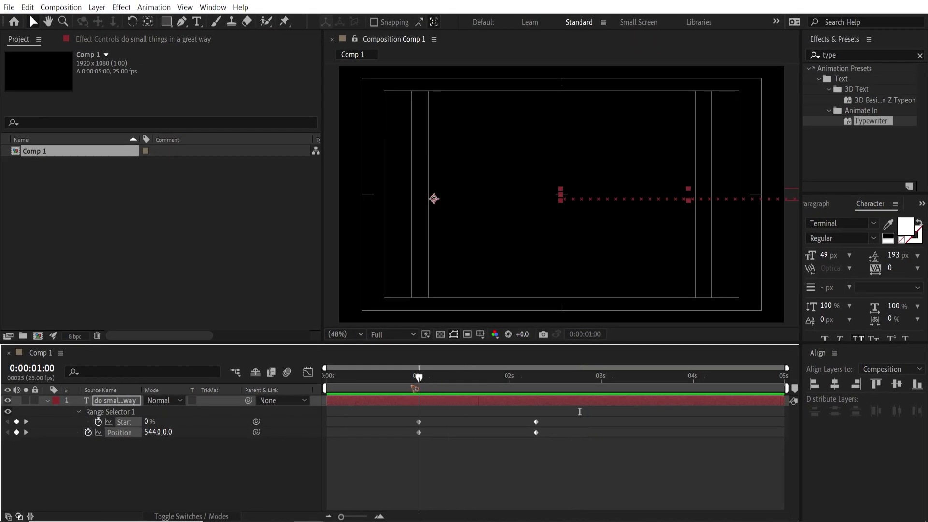
# Duplicate the animated text layer and hide the original layer.
pyautogui.click(468, 480)
pyautogui.moveTo(423, 380); pyautogui.dragTo(559, 380)
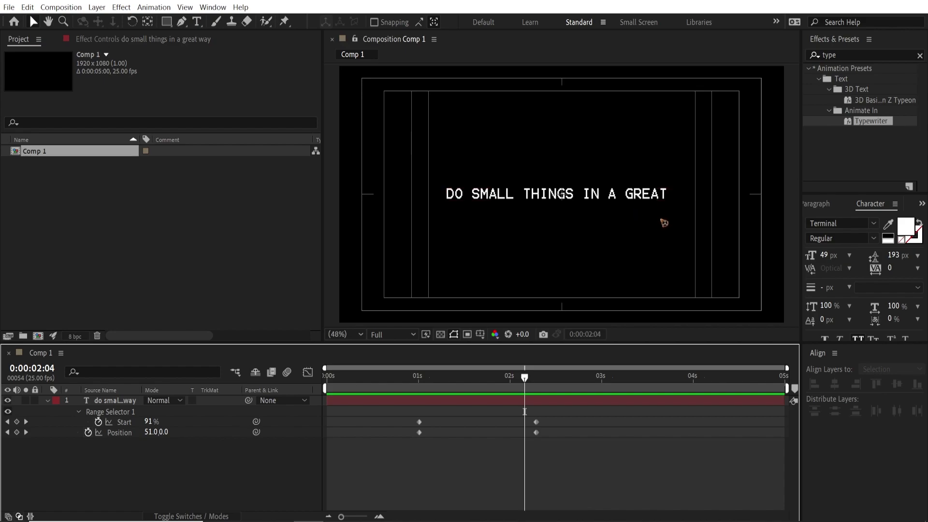
pyautogui.click(118, 401)
pyautogui.hotkey('ctrl', 'd')
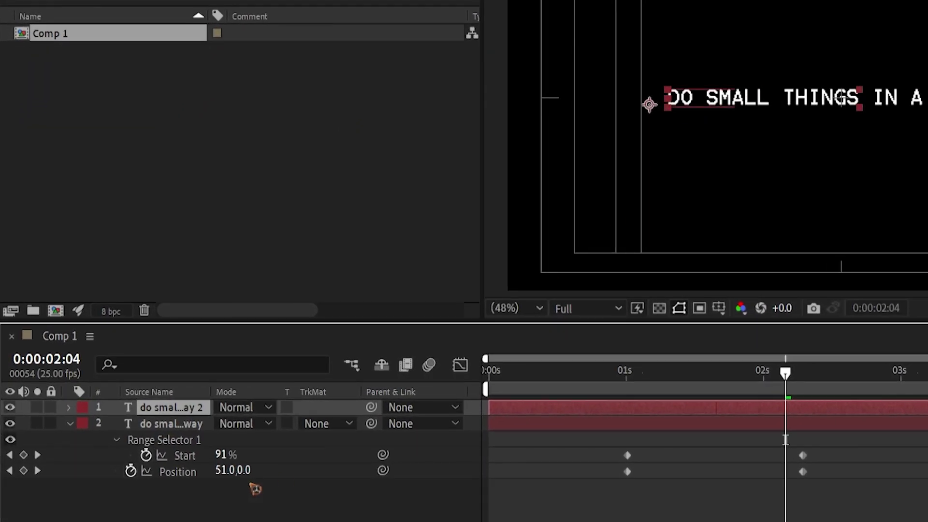
pyautogui.click(10, 424)
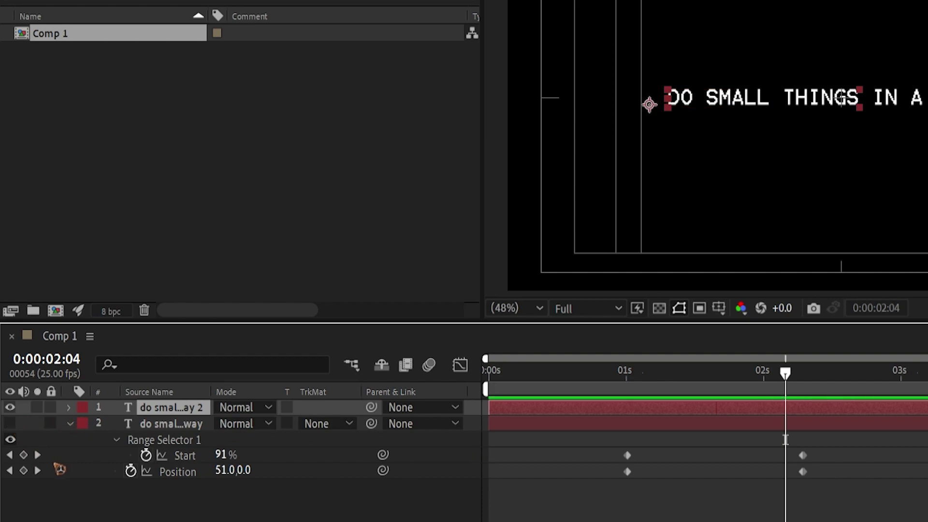
# Replace the duplicate layer's text with a single underscore to serve as the typing cursor.
pyautogui.doubleClick(828, 99)
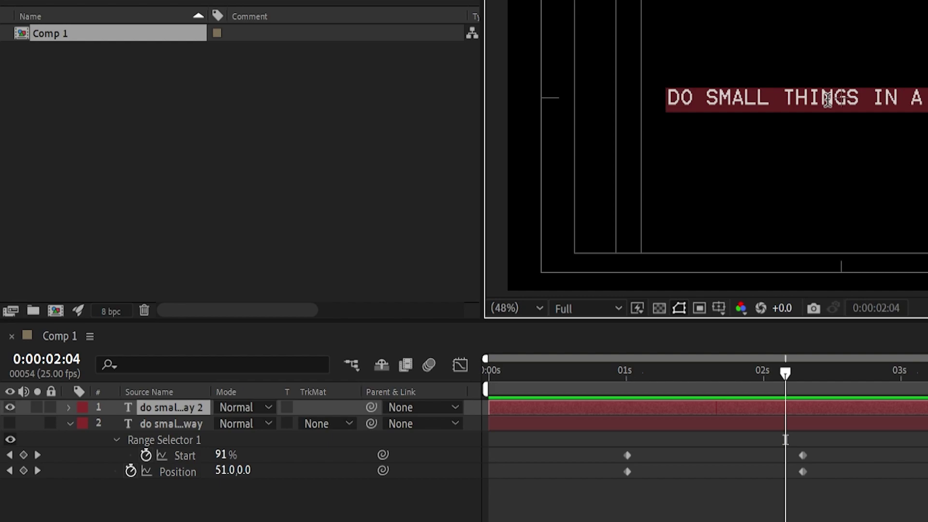
pyautogui.press('BackSpace')
pyautogui.press('Escape')
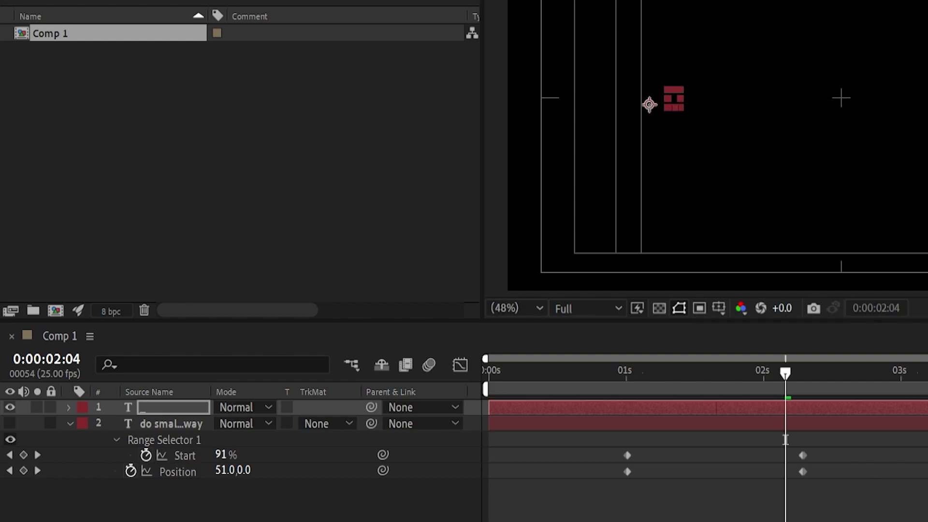
# Delete Animator 1 and Animator 2 from the underscore layer and scrub to check that it stays static.
pyautogui.moveTo(627, 383); pyautogui.dragTo(671, 380)
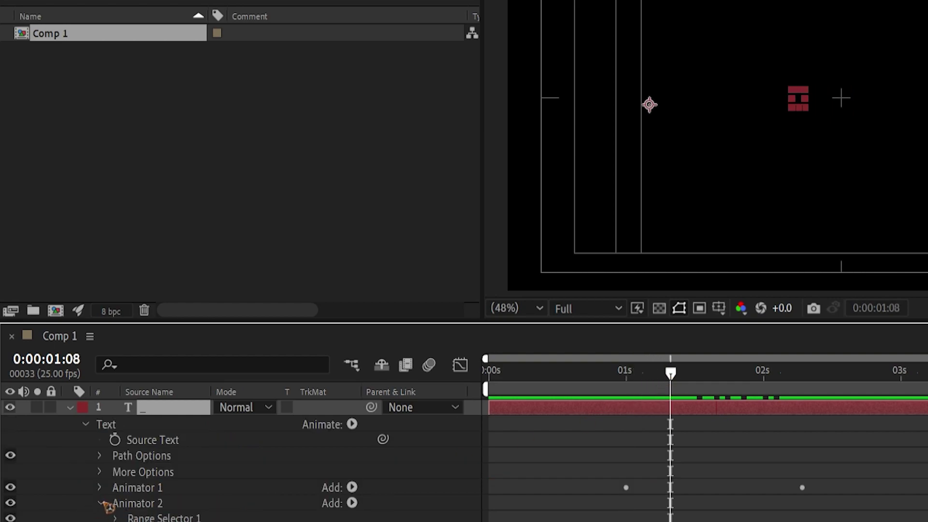
pyautogui.click(100, 503)
pyautogui.click(140, 504)
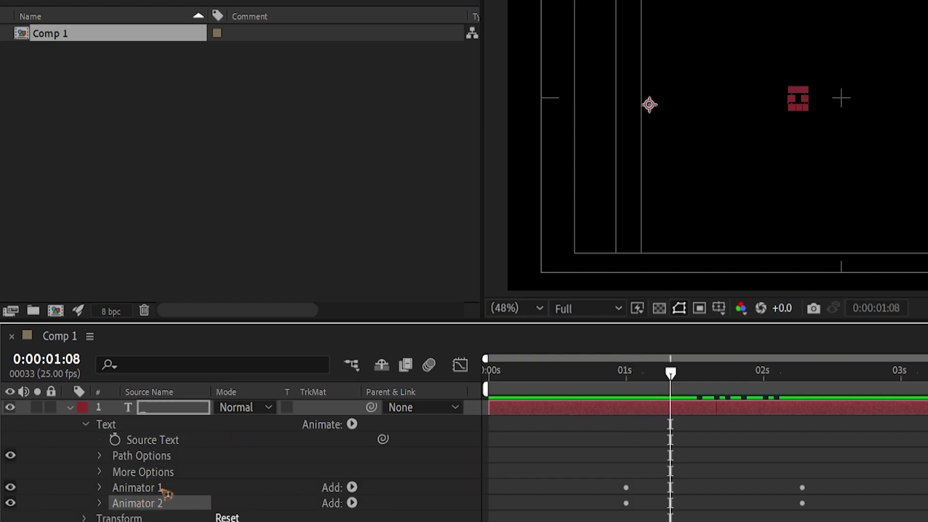
pyautogui.keyDown('shift'); pyautogui.click(162, 489); pyautogui.keyUp('shift')
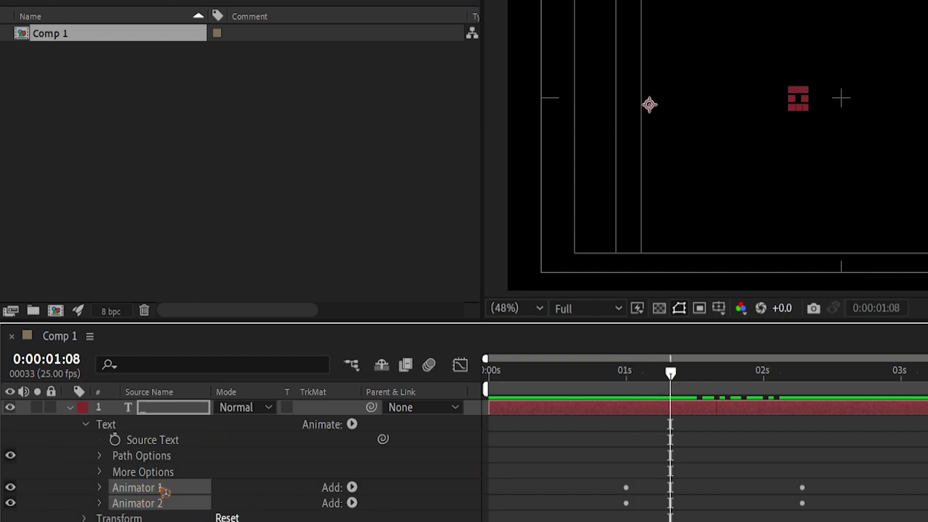
pyautogui.press('Delete')
pyautogui.click(250, 435)
pyautogui.moveTo(645, 386); pyautogui.dragTo(676, 386)
pyautogui.scroll(2, 618, 137)
pyautogui.scroll(-1, 617, 137)
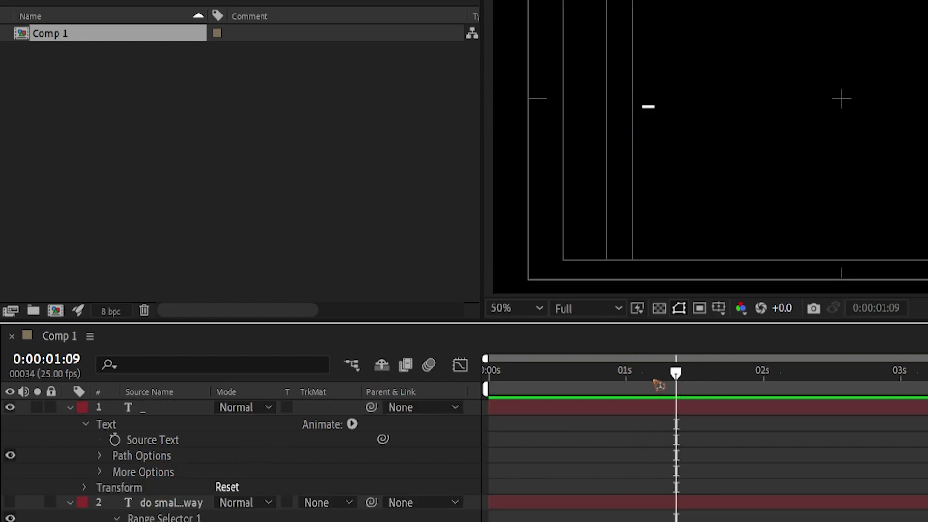
# At 0:00:01:00, add a Position animator to the underscore layer and make the original text layer visible again.
pyautogui.moveTo(659, 386); pyautogui.dragTo(627, 386)
pyautogui.click(354, 425)
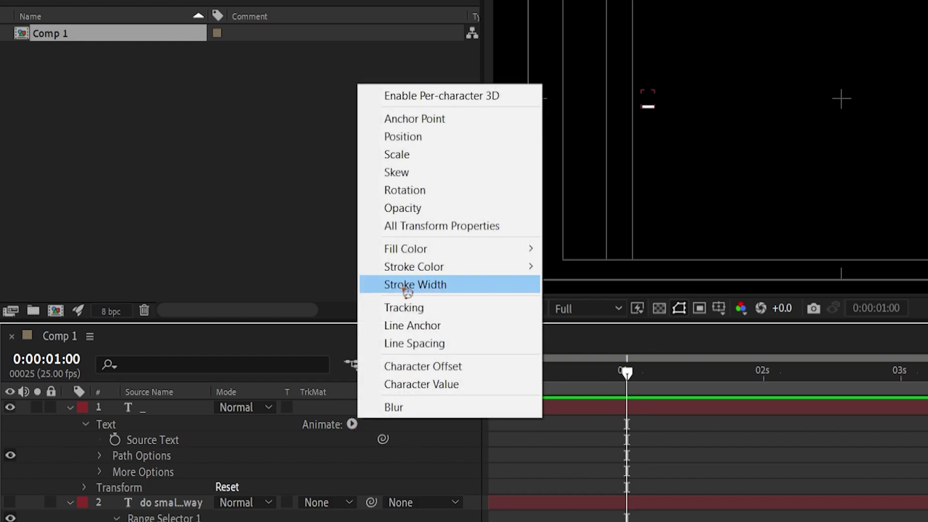
pyautogui.click(479, 139)
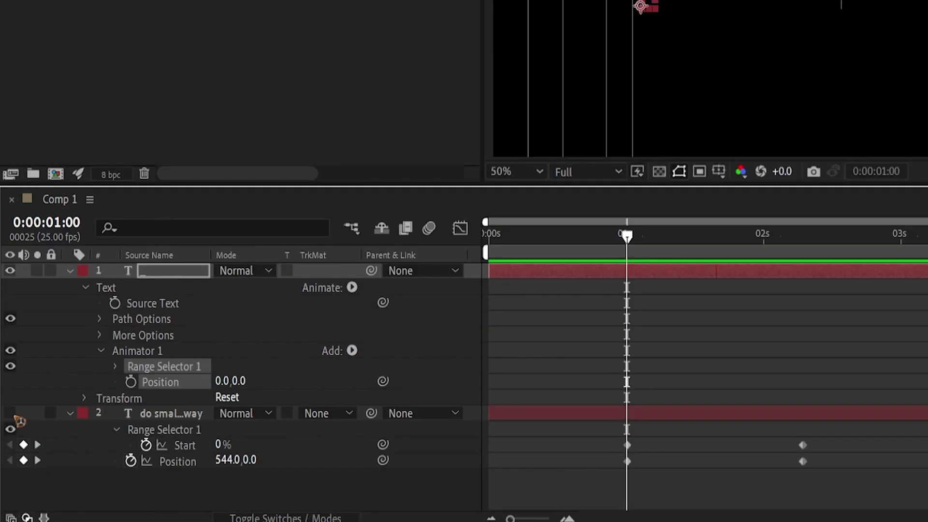
pyautogui.click(11, 414)
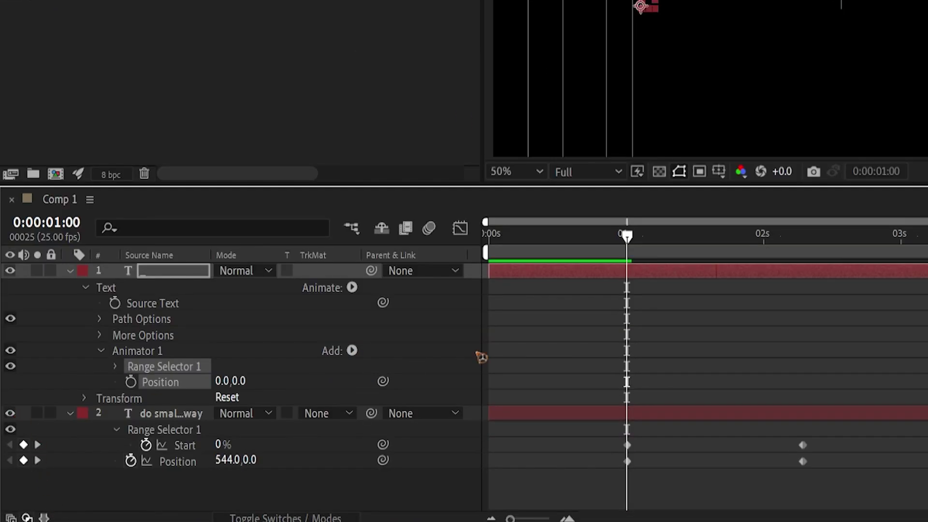
# At 0:00:01:01, set the underscore's animator Position to 559.0, 0.0, just after the letter D, and start keyframing it.
pyautogui.press('F2')
pyautogui.click(168, 415)
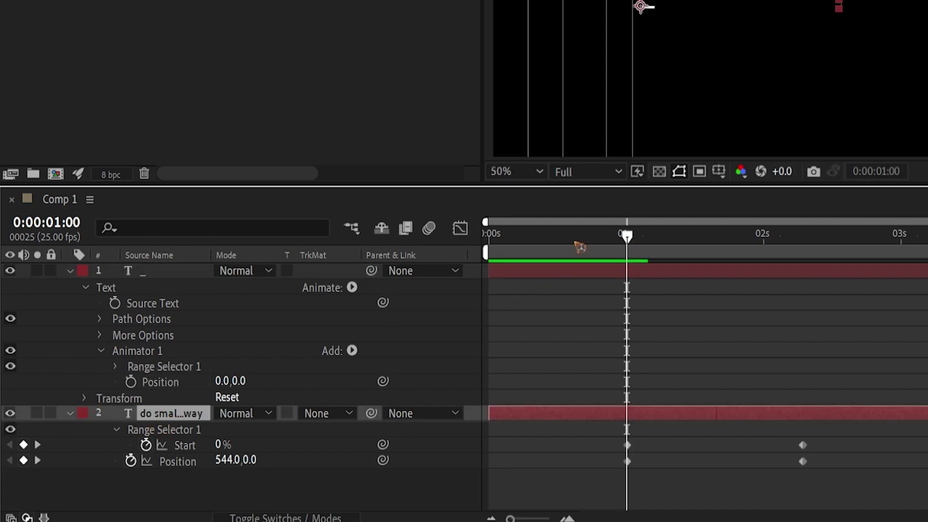
pyautogui.press('=')
pyautogui.moveTo(676, 373); pyautogui.dragTo(619, 474)
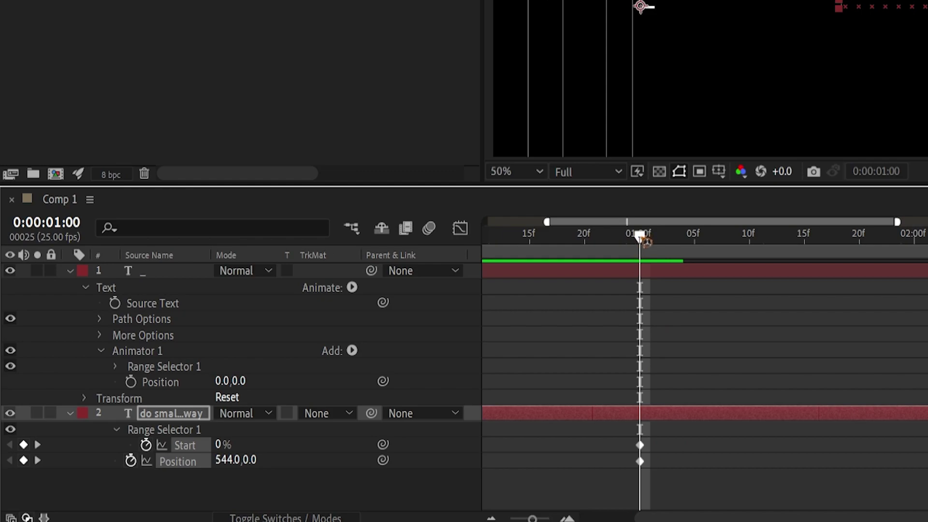
pyautogui.moveTo(646, 241); pyautogui.dragTo(655, 245)
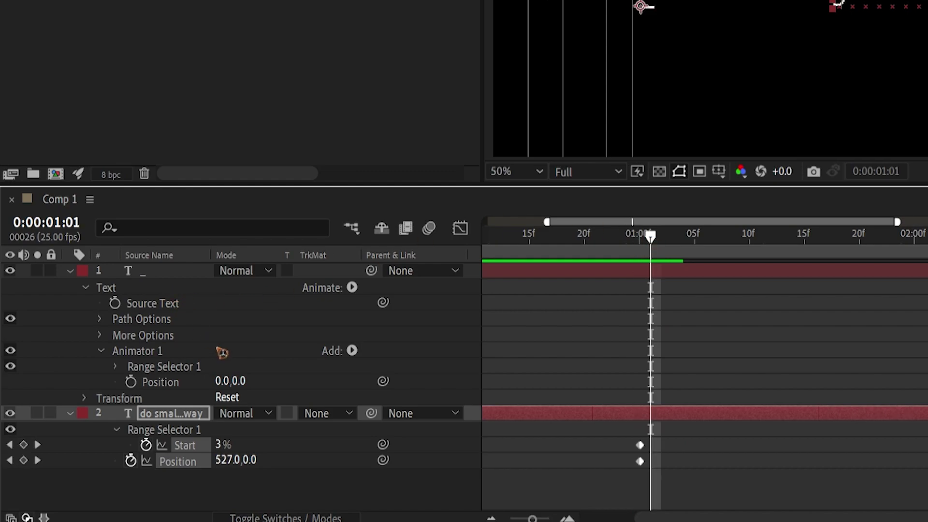
pyautogui.click(155, 275)
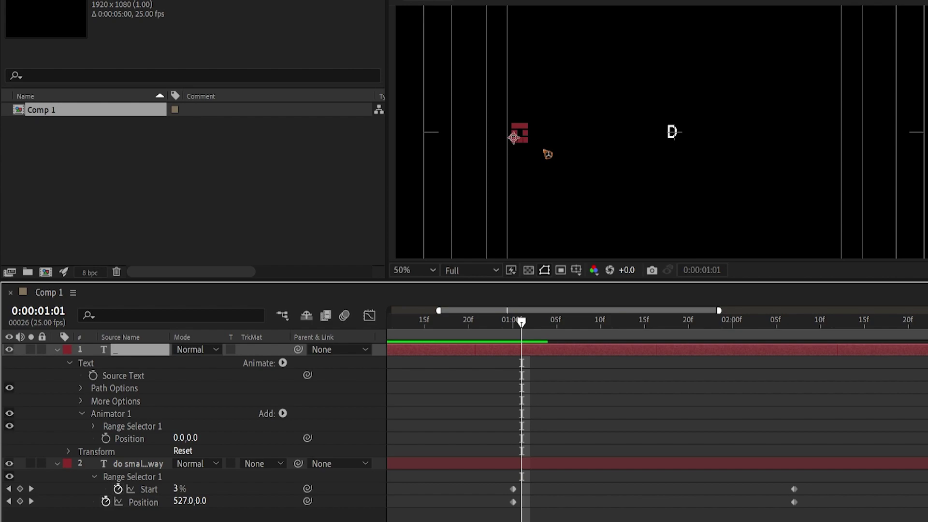
pyautogui.hotkey('ctrl', 'shift', 'h')
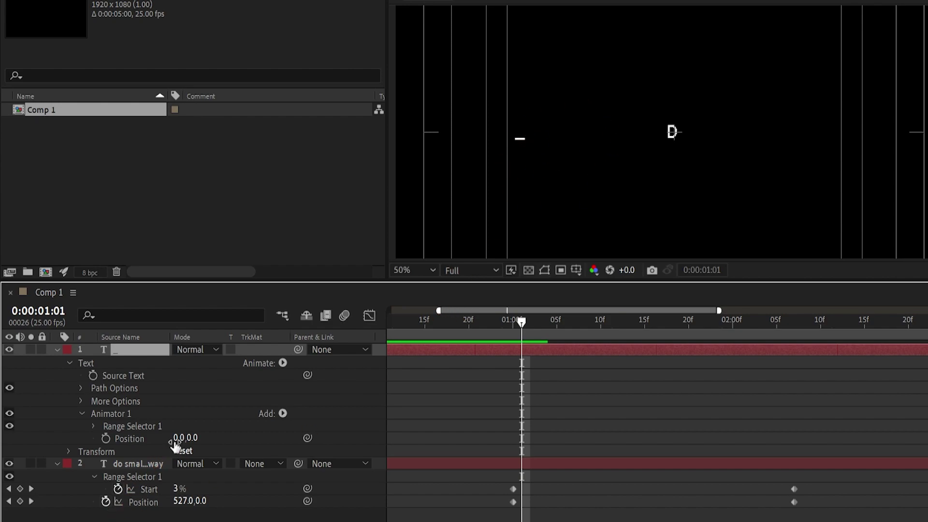
pyautogui.moveTo(179, 439); pyautogui.dragTo(486, 454)
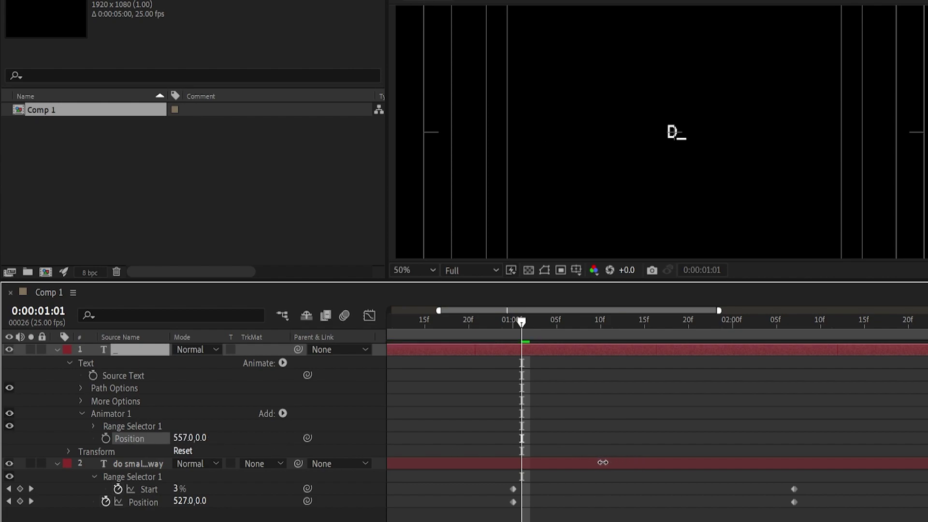
pyautogui.press('Return')
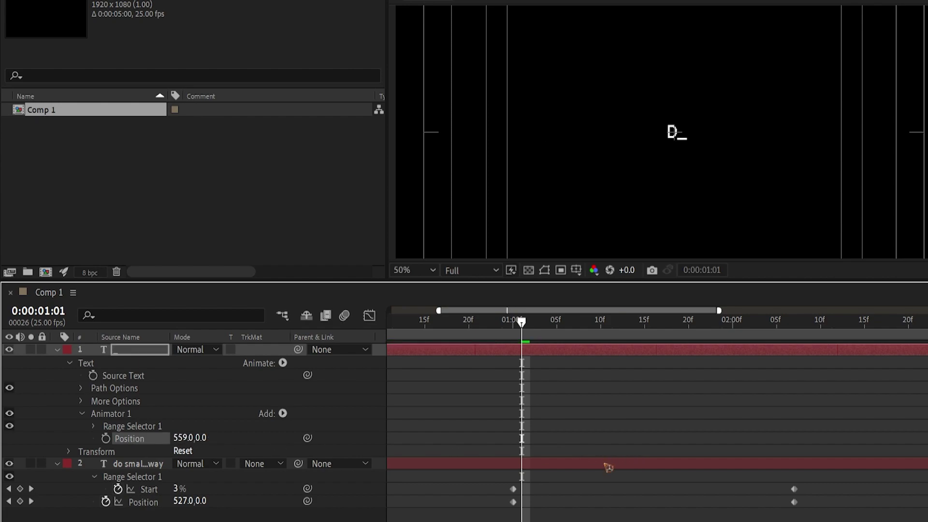
pyautogui.click(105, 438)
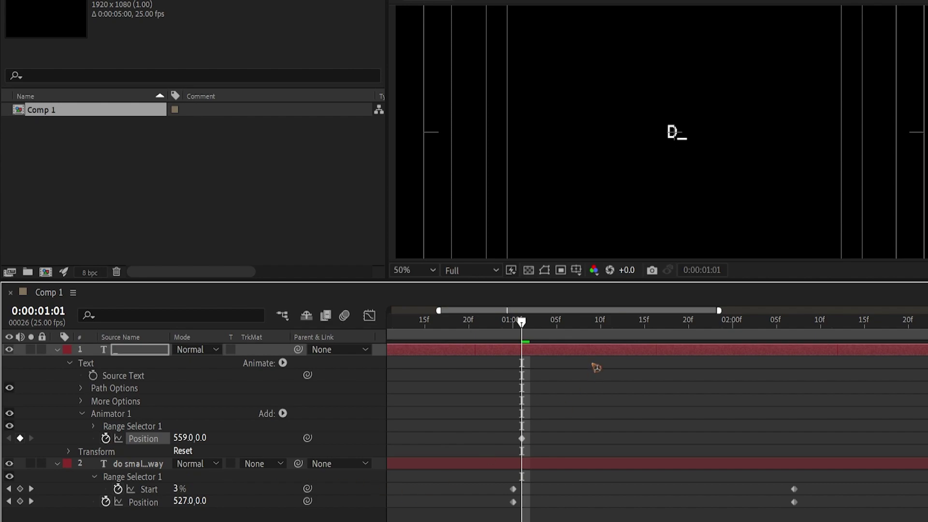
# At 0:00:02:07, set the underscore's animator Position to 1098.0, 0.0 so it sits at the end of the line.
pyautogui.moveTo(528, 329); pyautogui.dragTo(787, 367)
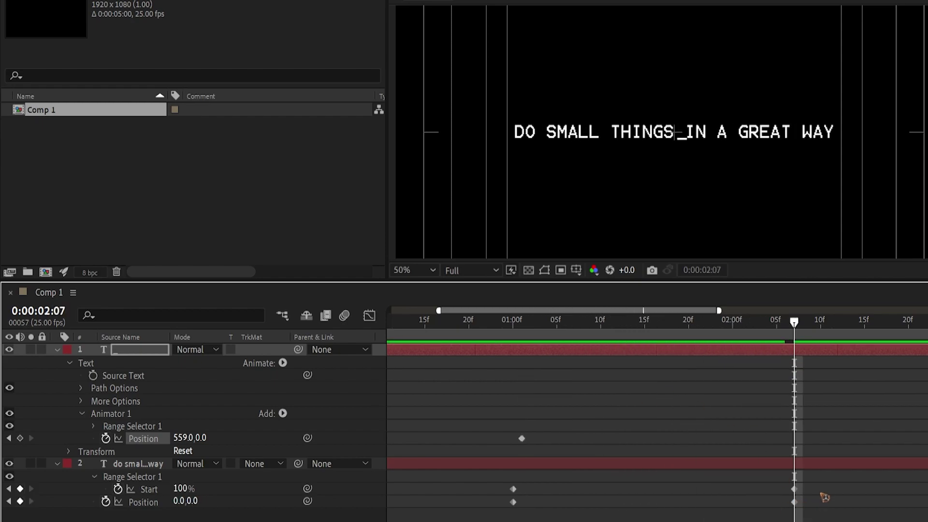
pyautogui.click(776, 506)
pyautogui.moveTo(183, 439); pyautogui.dragTo(290, 445)
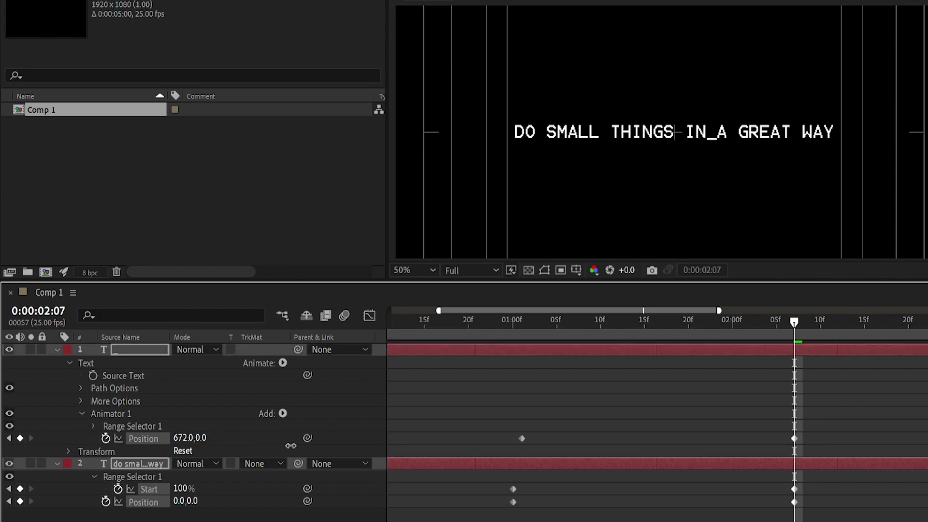
pyautogui.moveTo(526, 457); pyautogui.dragTo(585, 460)
pyautogui.keyDown('ctrl'); pyautogui.click(617, 460); pyautogui.keyUp('ctrl')
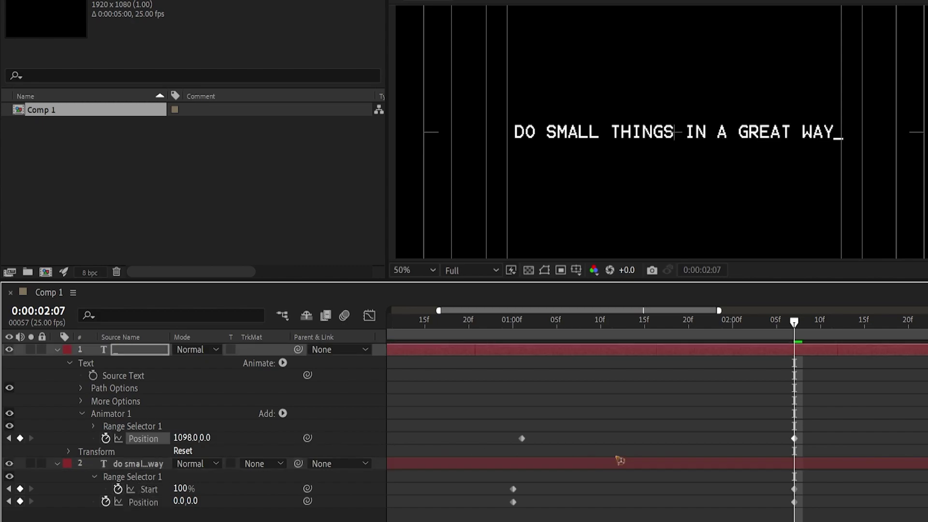
# Preview the underscore following the typed text from 0:00:00:21.
pyautogui.click(478, 323)
pyautogui.click(574, 398)
pyautogui.press('space')
pyautogui.press('space')
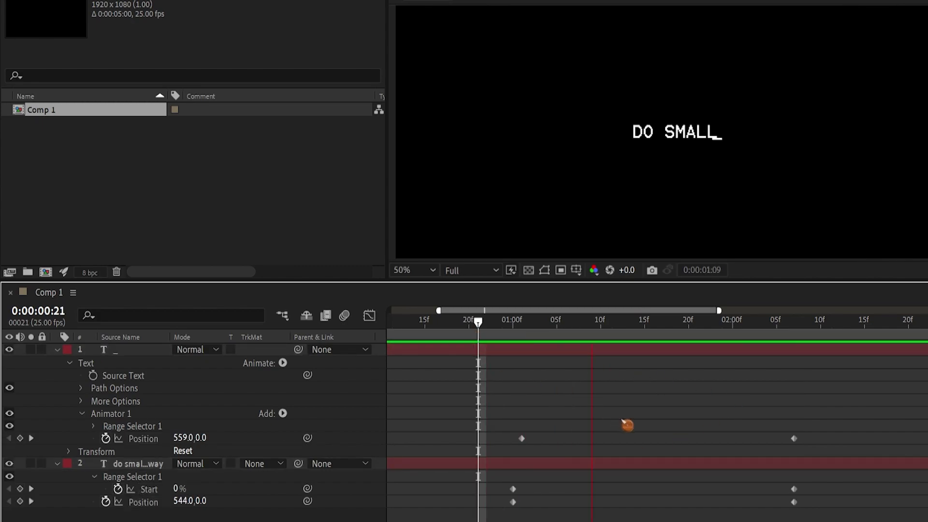
pyautogui.press('space')
# At 0:00:01:00, keyframe the underscore's animator Position at 493.0, 0.0 and preview the animation from 0:00:00:23.
pyautogui.moveTo(708, 324); pyautogui.dragTo(519, 331)
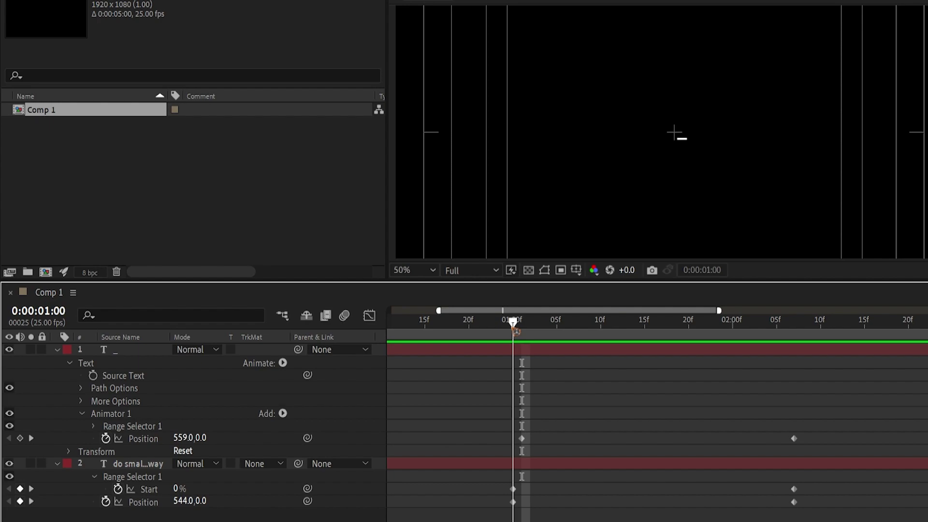
pyautogui.moveTo(494, 483); pyautogui.dragTo(556, 519)
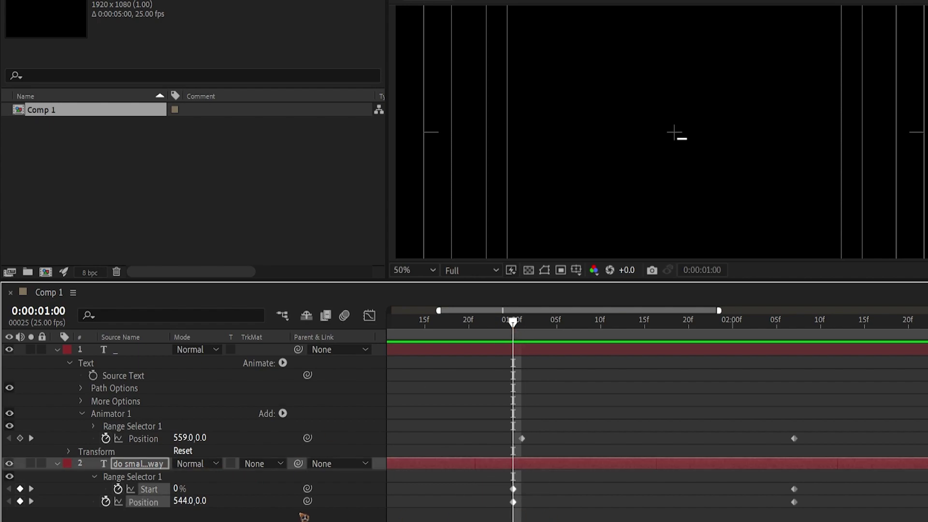
pyautogui.moveTo(182, 438); pyautogui.dragTo(135, 439)
pyautogui.click(556, 404)
pyautogui.moveTo(518, 334); pyautogui.dragTo(499, 350)
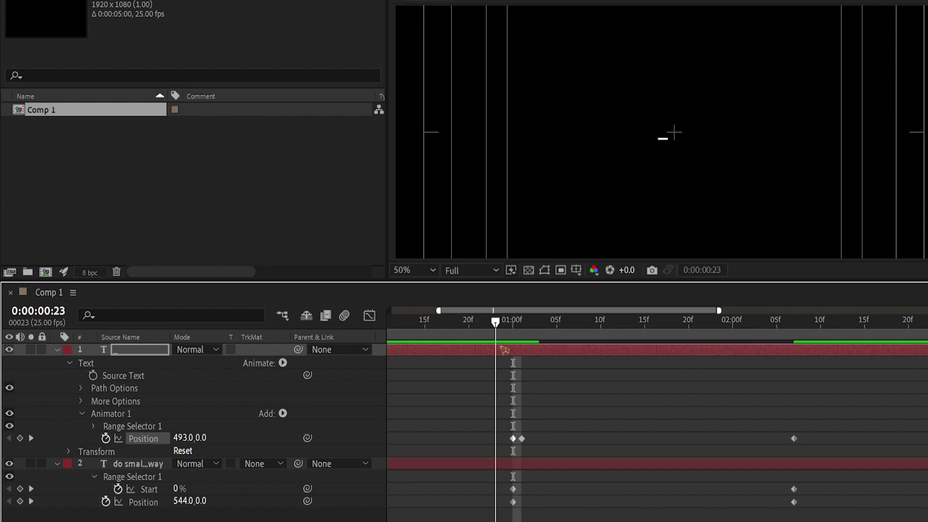
pyautogui.press('space')
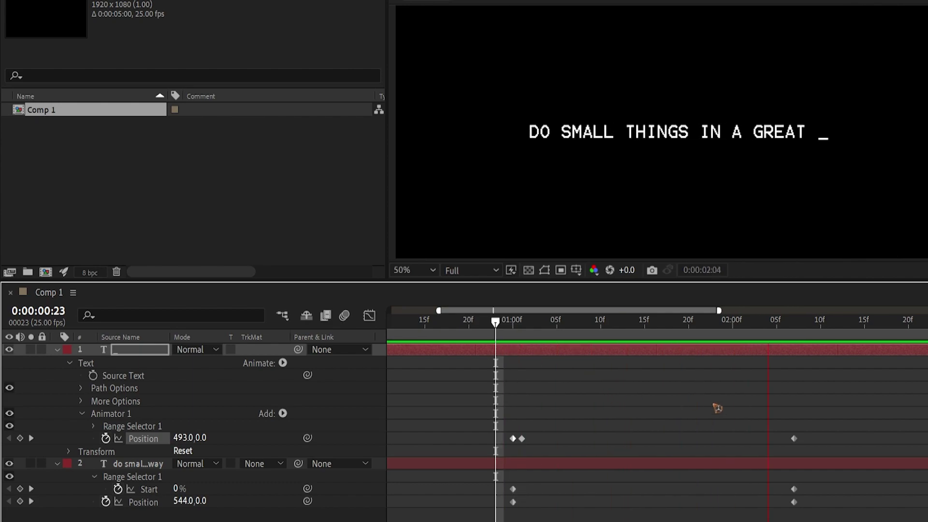
# Review the underscore's motion, then at 0:00:01:00 start keyframing its layer Opacity at 100%.
pyautogui.moveTo(796, 328); pyautogui.dragTo(700, 375)
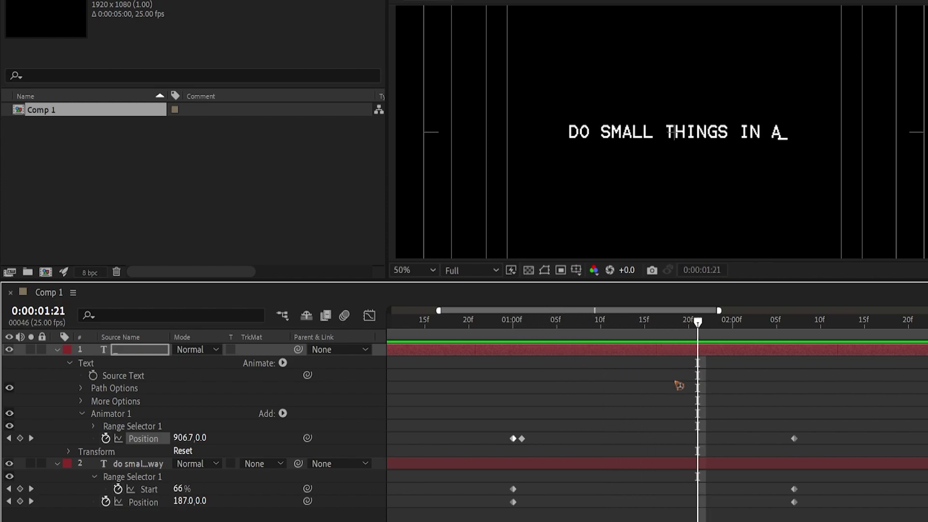
pyautogui.moveTo(501, 328); pyautogui.dragTo(591, 329)
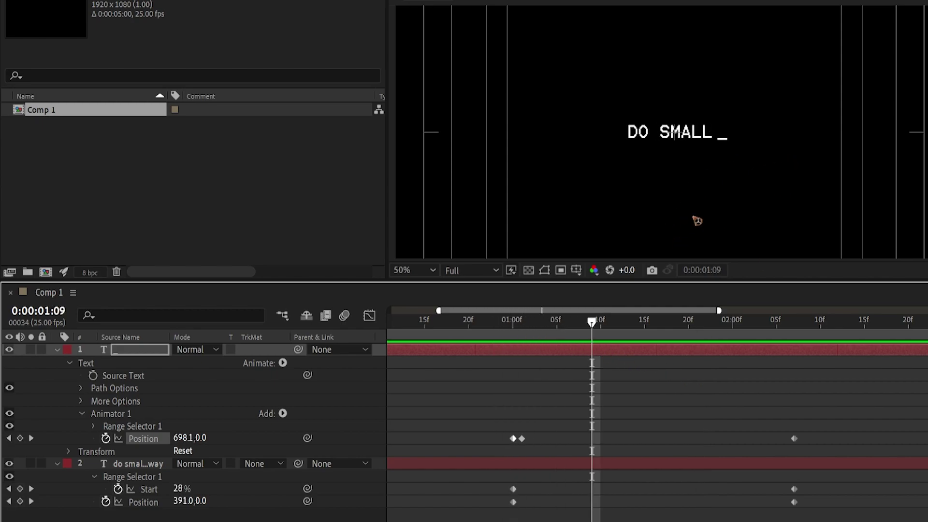
pyautogui.scroll(1, 725, 198)
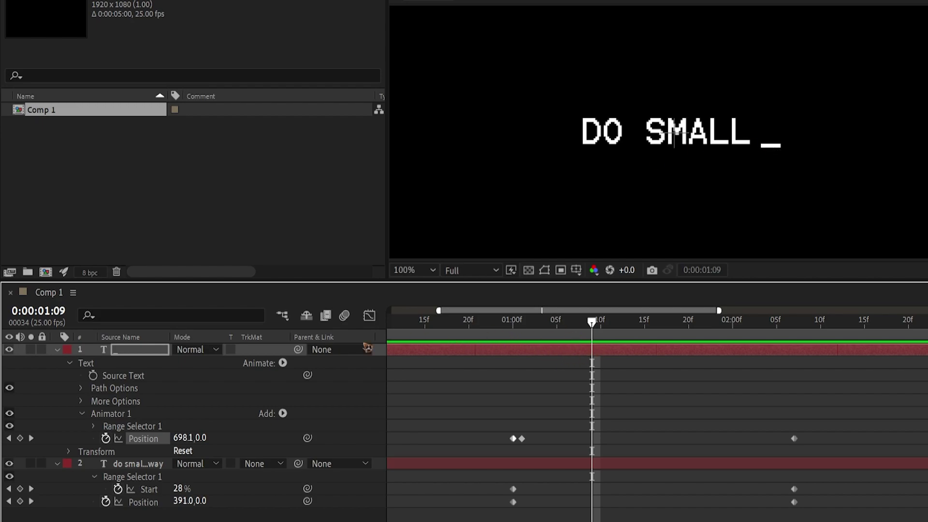
pyautogui.click(142, 353)
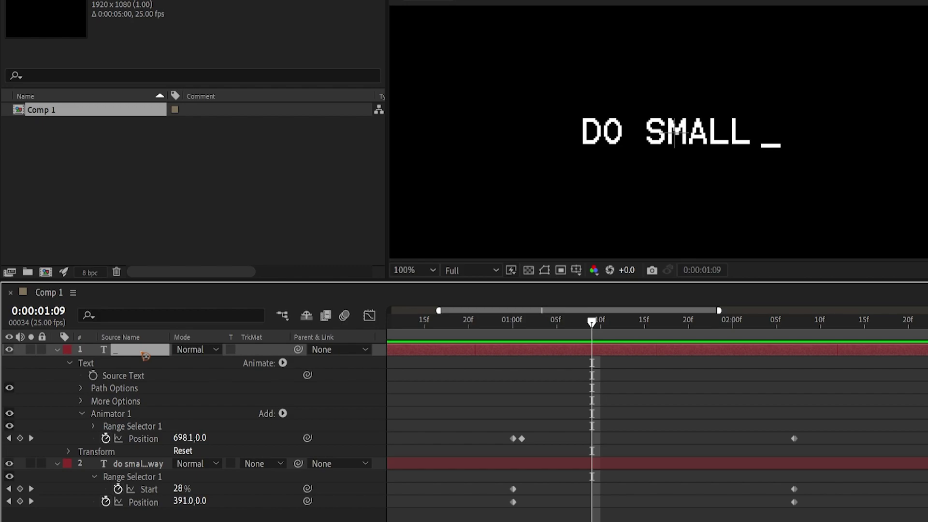
pyautogui.hotkey('shift', 't')
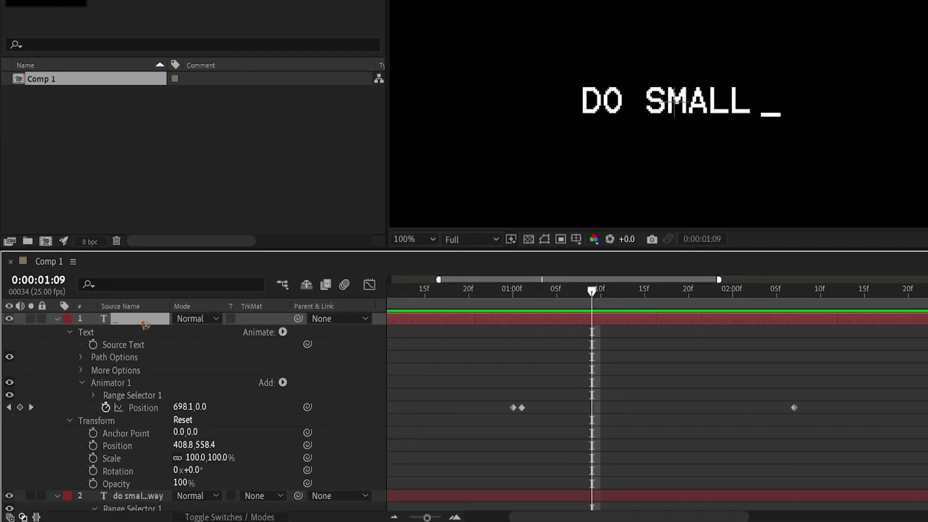
pyautogui.click(126, 485)
pyautogui.moveTo(503, 300); pyautogui.dragTo(514, 304)
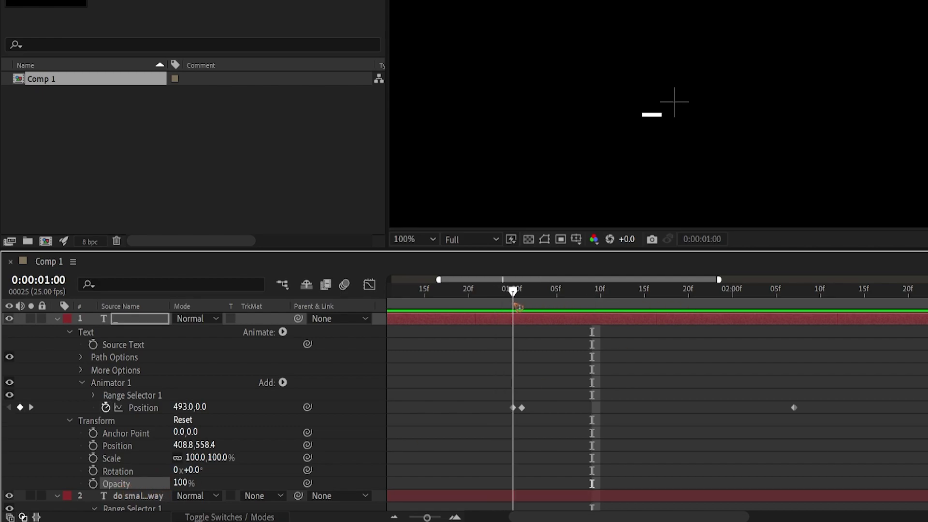
pyautogui.click(93, 484)
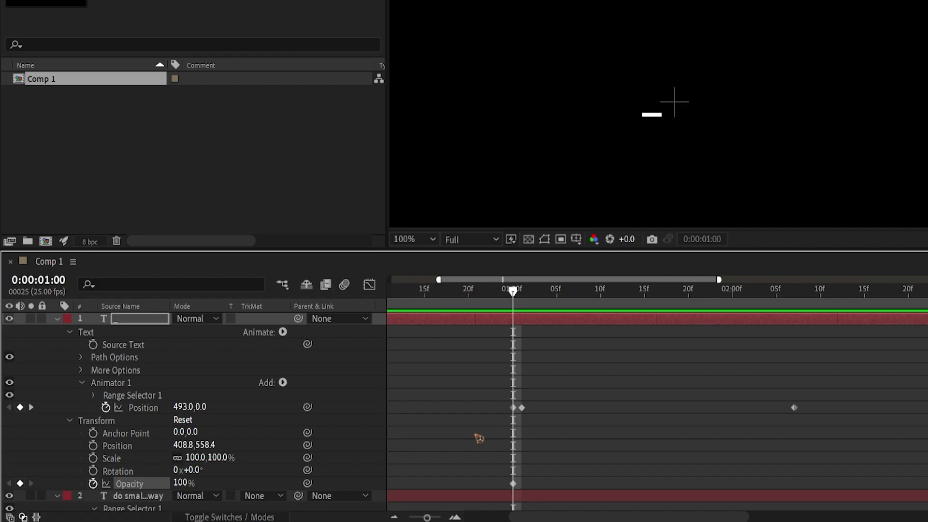
# At 0:00:01:05, set the underscore layer's Opacity to 0%.
pyautogui.press('pagedown')
pyautogui.press('pagedown')
pyautogui.press('pagedown')
pyautogui.press('pagedown')
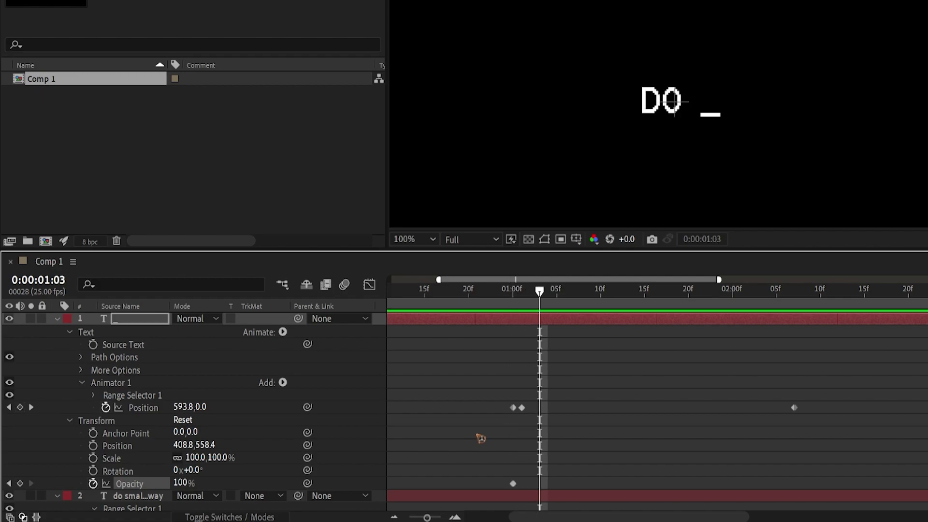
pyautogui.press('pagedown')
pyautogui.click(179, 482)
pyautogui.write('0')
pyautogui.press('Return')
# Convert both of the underscore's Opacity keyframes to hold keyframes and scrub through the blink.
pyautogui.moveTo(595, 476); pyautogui.dragTo(444, 498)
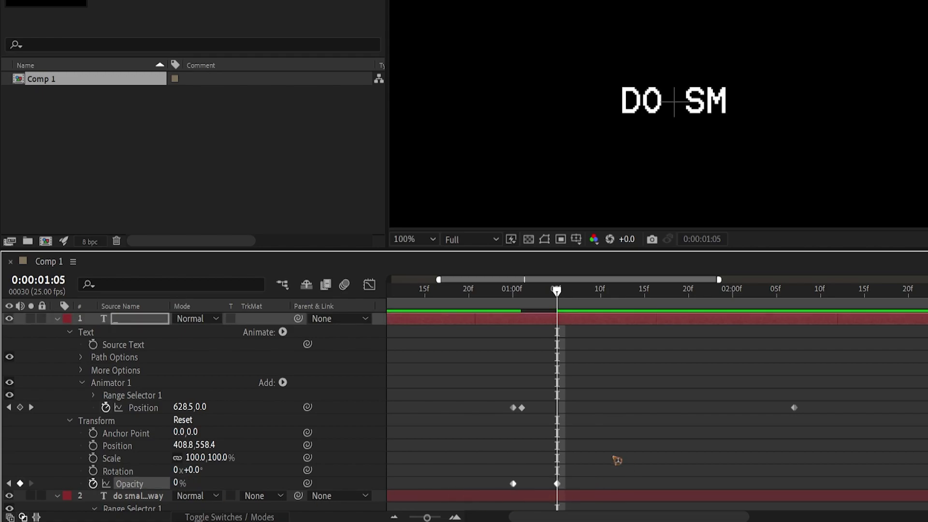
pyautogui.rightClick(514, 485)
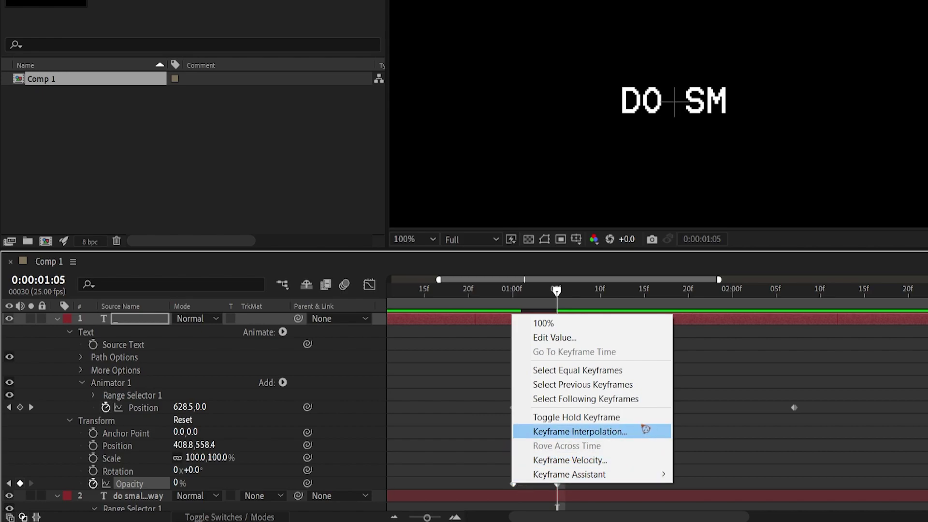
pyautogui.click(622, 423)
pyautogui.moveTo(503, 300); pyautogui.dragTo(557, 337)
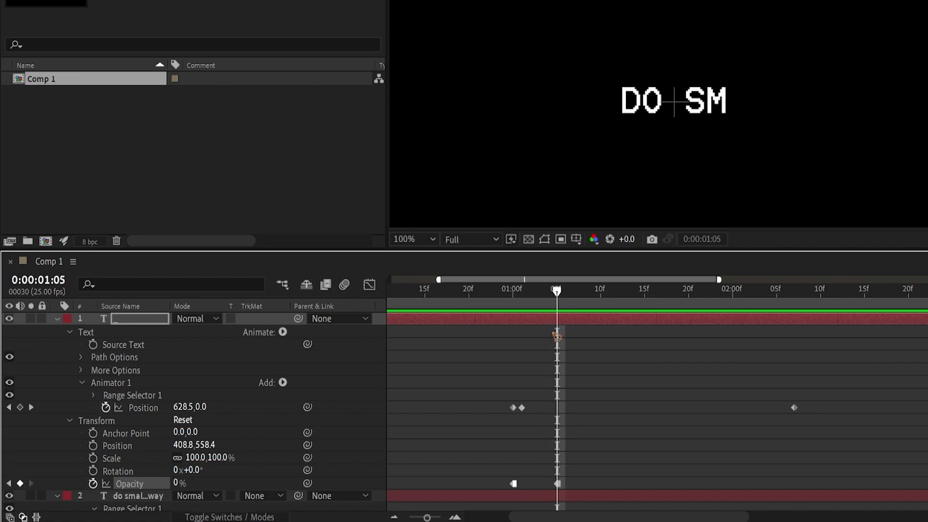
# At 0:00:01:10, set the underscore's Opacity back to 100% and scrub through the blink.
pyautogui.press('pagedown')
pyautogui.press('pagedown')
pyautogui.press('pagedown')
pyautogui.press('pagedown')
pyautogui.press('pagedown')
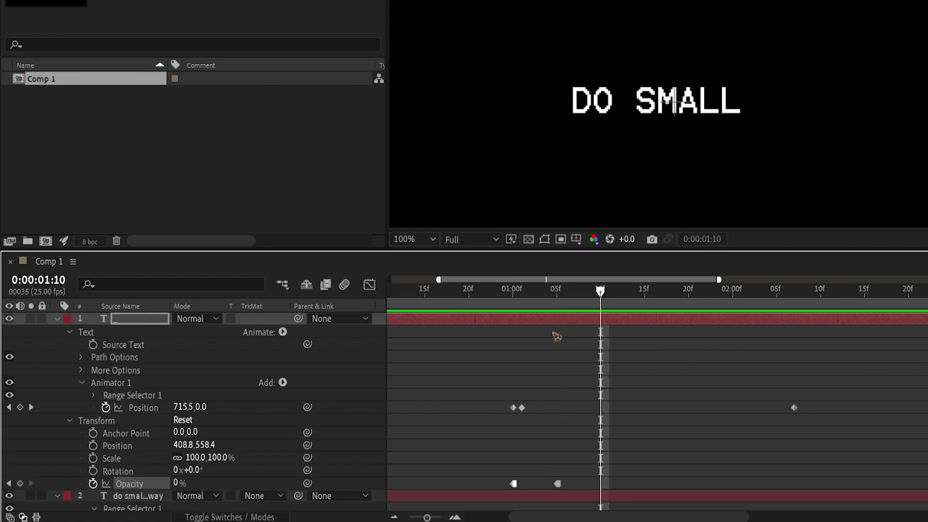
pyautogui.moveTo(178, 484); pyautogui.dragTo(381, 486)
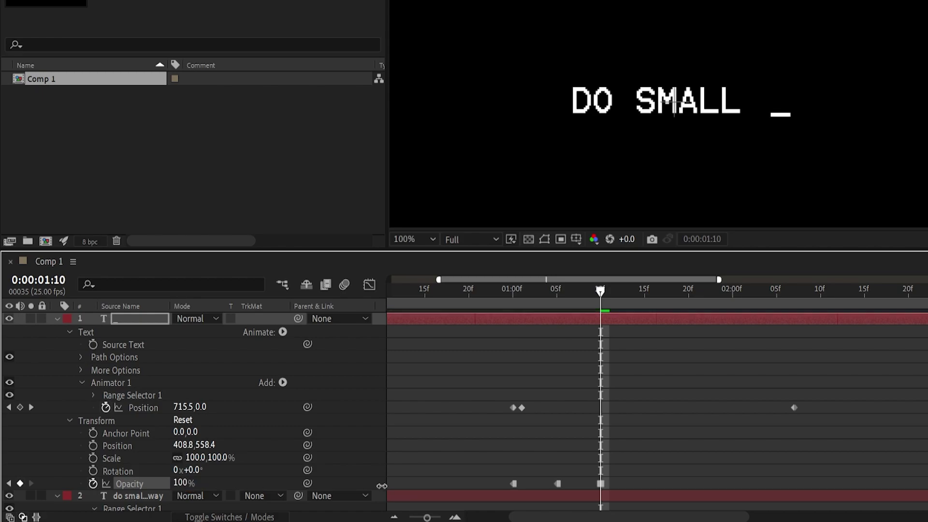
pyautogui.moveTo(540, 302); pyautogui.dragTo(597, 313)
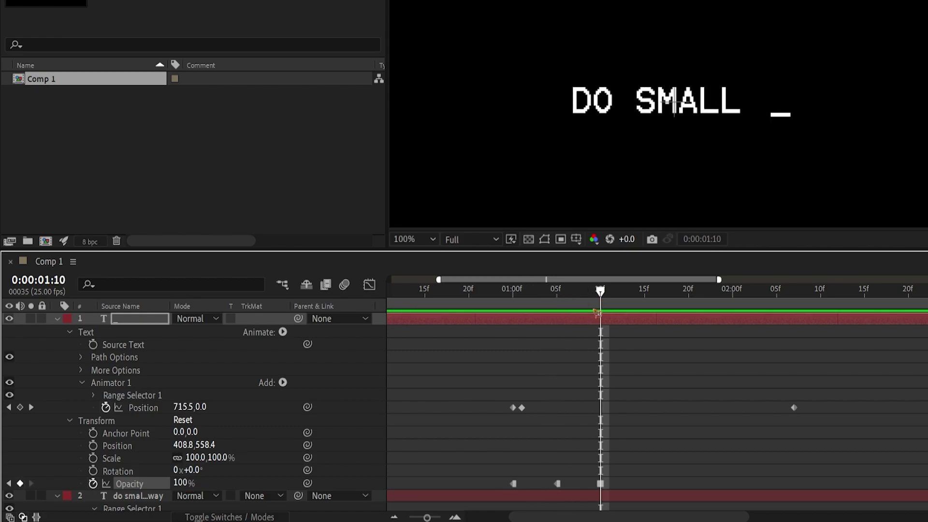
# Extend the underscore's blink by pasting copies of its Opacity keyframes at 0:00:01:15 and 0:00:02:00.
pyautogui.press('space')
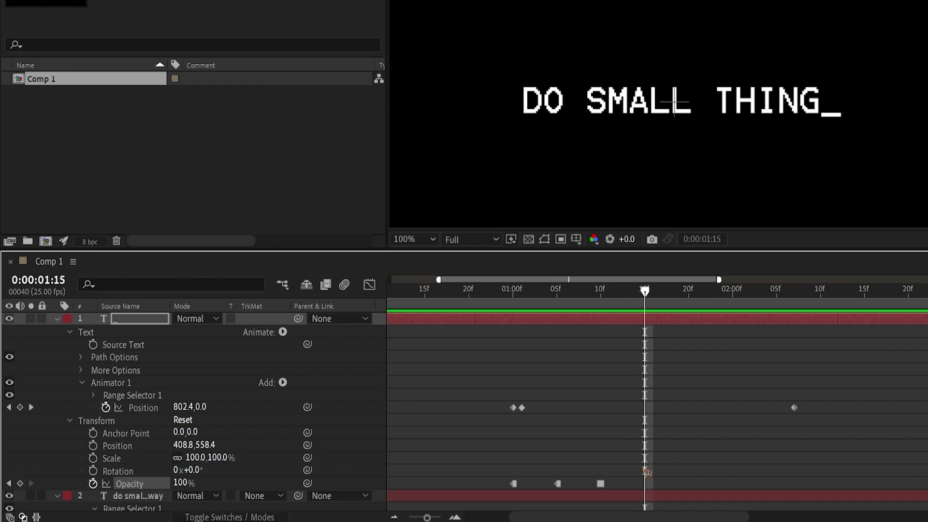
pyautogui.moveTo(668, 484); pyautogui.dragTo(547, 485)
pyautogui.hotkey('ctrl', 'v')
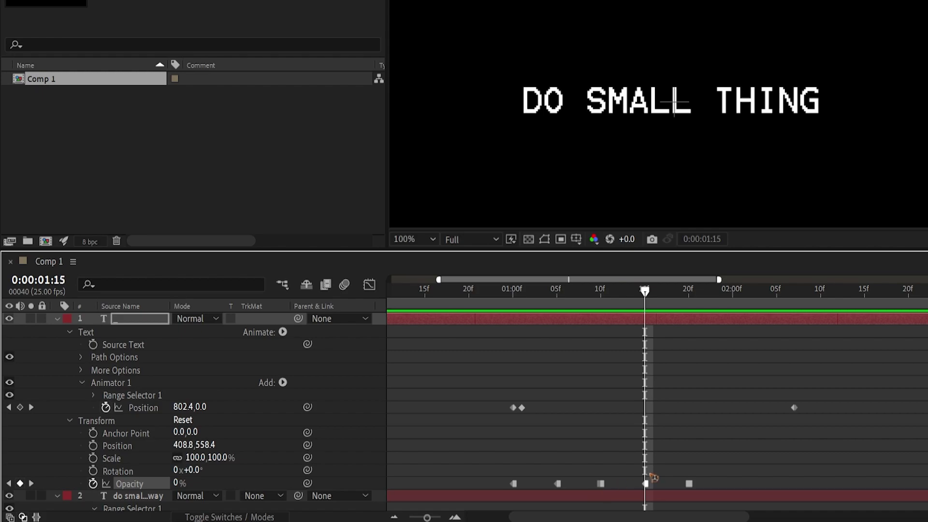
pyautogui.press('space')
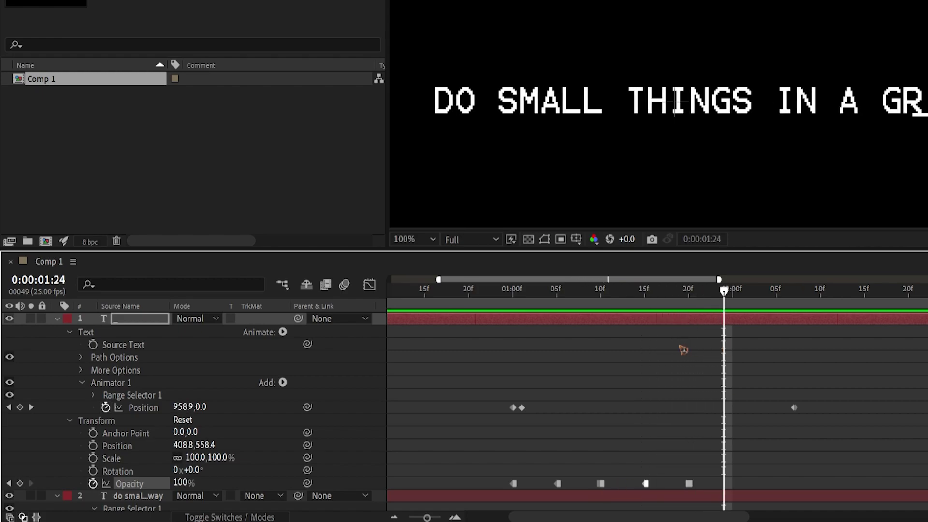
pyautogui.moveTo(755, 474); pyautogui.dragTo(576, 497)
pyautogui.hotkey('ctrl', 'v')
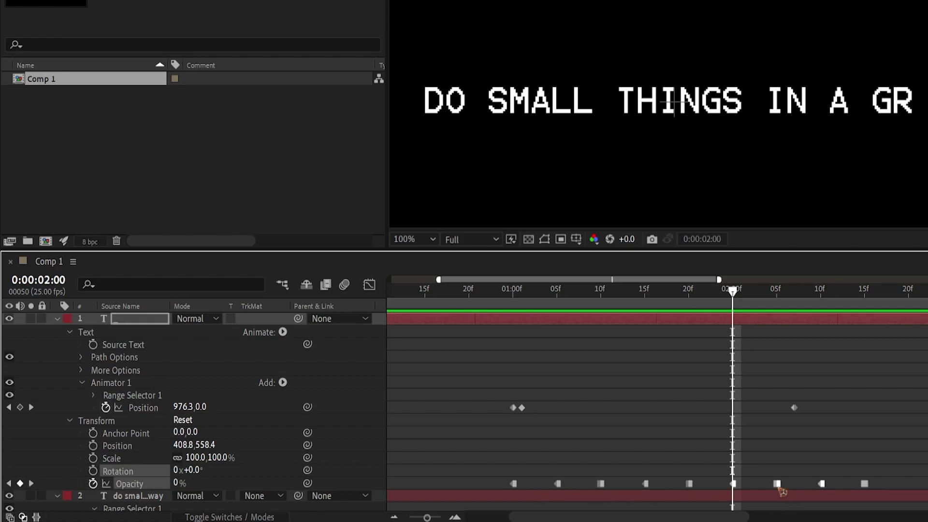
# Paste the copied Opacity keyframes again at 0:00:02:20 to continue the underscore's blink.
pyautogui.moveTo(812, 311); pyautogui.dragTo(859, 313)
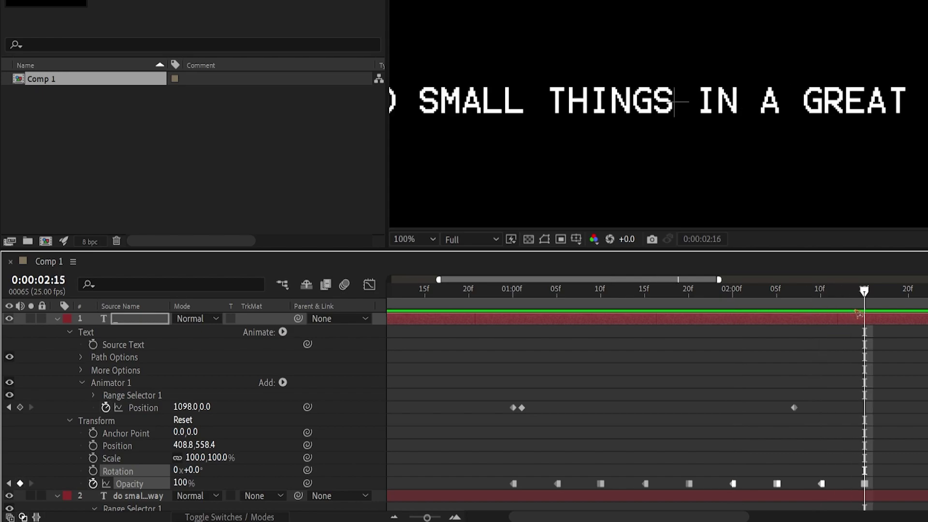
pyautogui.press('pagedown')
pyautogui.press('pagedown')
pyautogui.press('pagedown')
pyautogui.press('pagedown')
pyautogui.press('pagedown')
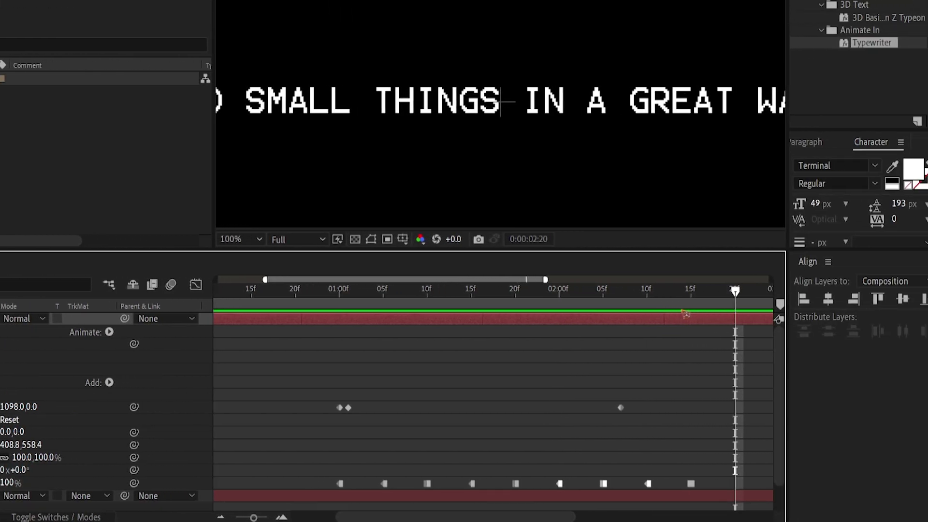
pyautogui.hotkey('ctrl', 'v')
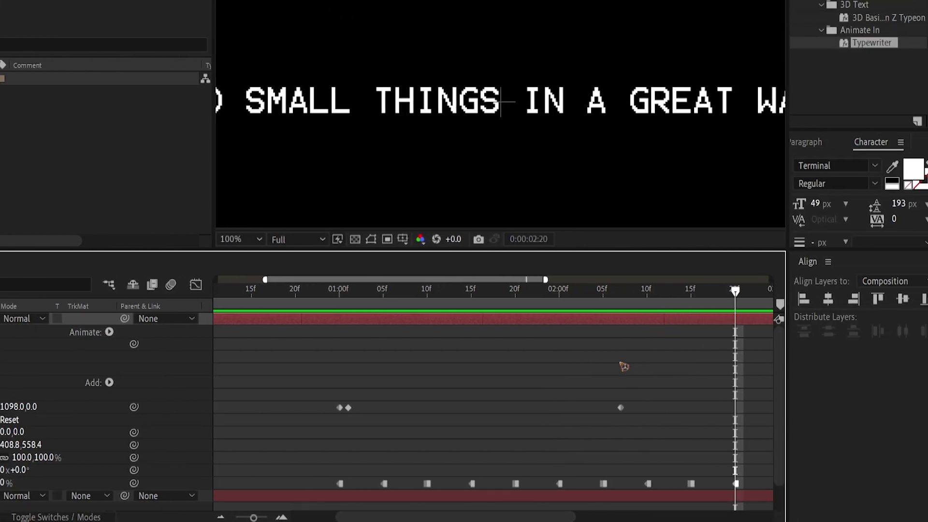
# Preview the blinking underscore from 0:00:00:20 with the whole line of text in view.
pyautogui.click(297, 293)
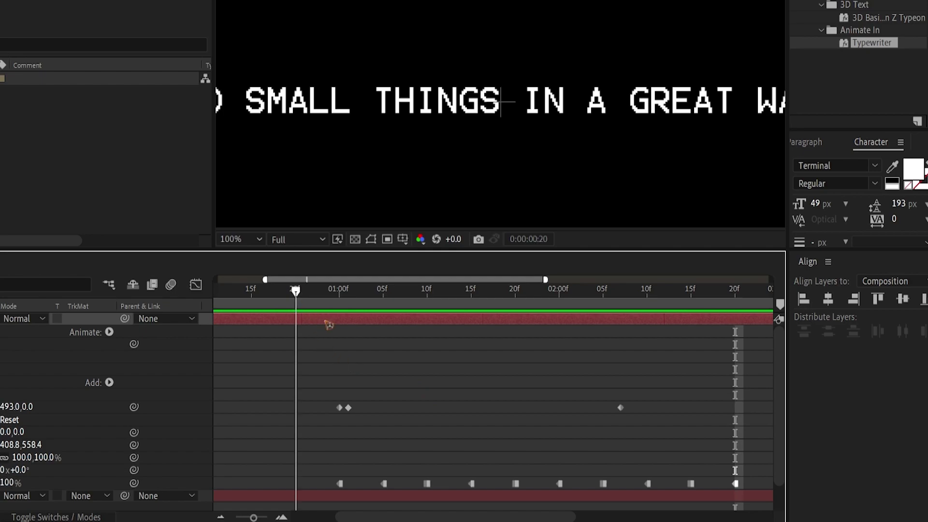
pyautogui.press('space')
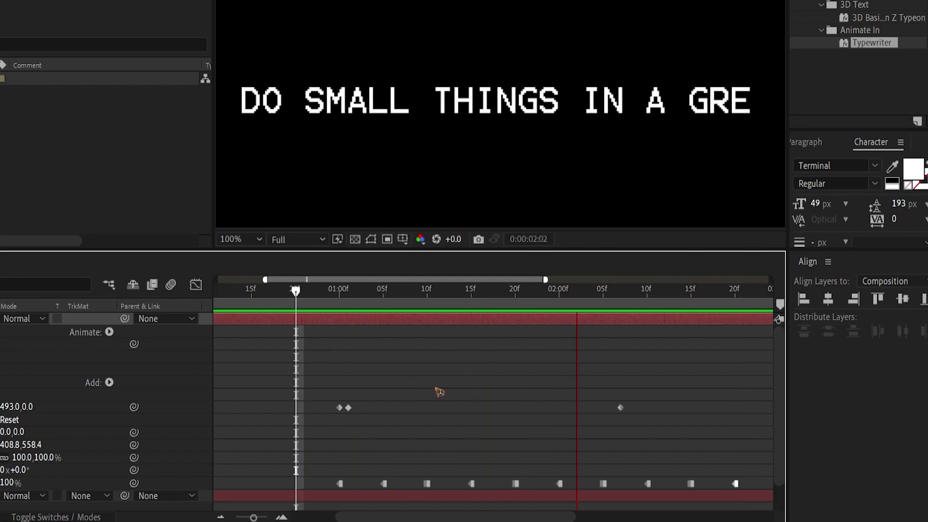
pyautogui.press('space')
pyautogui.scroll(-2, 483, 182)
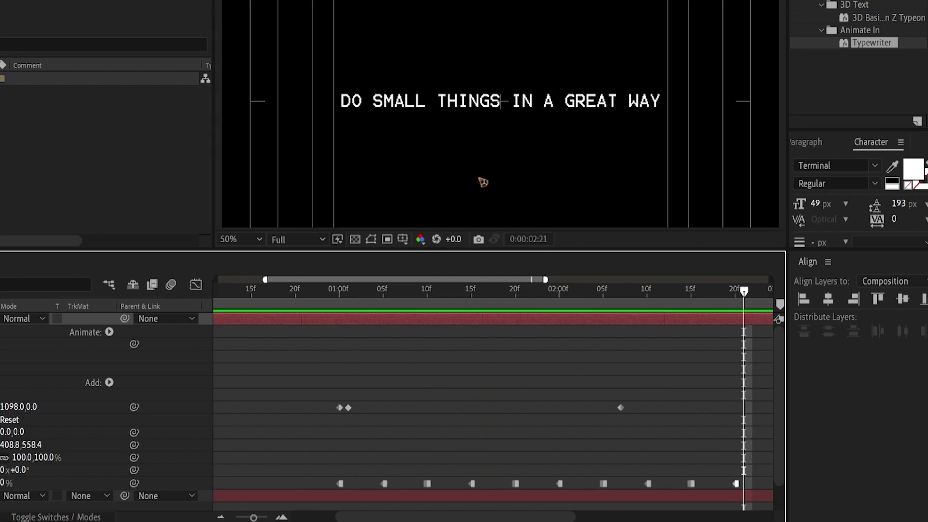
pyautogui.click(306, 301)
pyautogui.press('space')
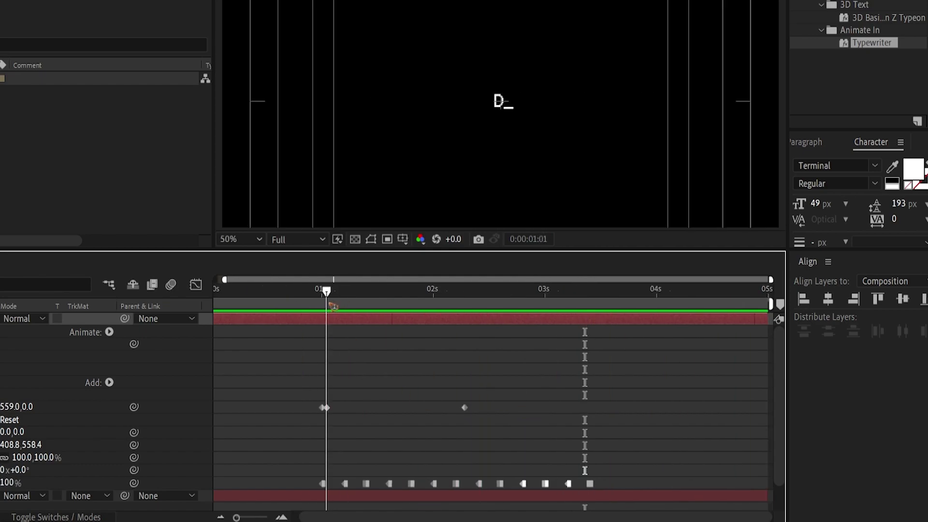
# At 0:00:00:20, keyframe the underscore's Opacity at 0% and make it a hold keyframe.
pyautogui.press('pageup')
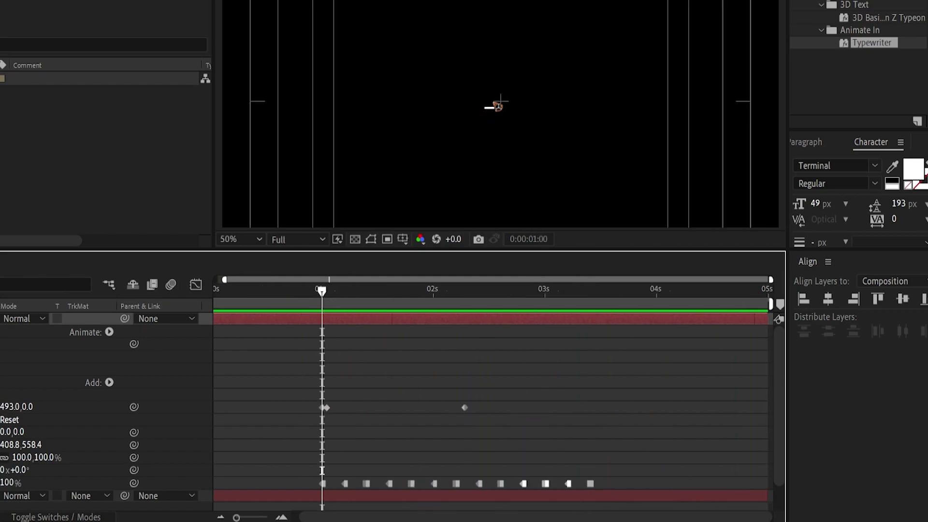
pyautogui.press('/')
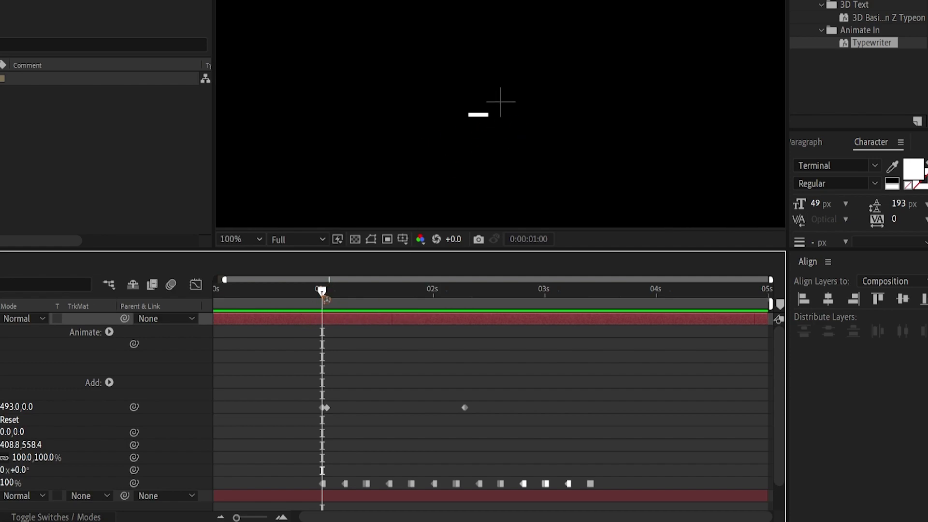
pyautogui.press('pageup')
pyautogui.press('pageup')
pyautogui.press('pageup')
pyautogui.press('pageup')
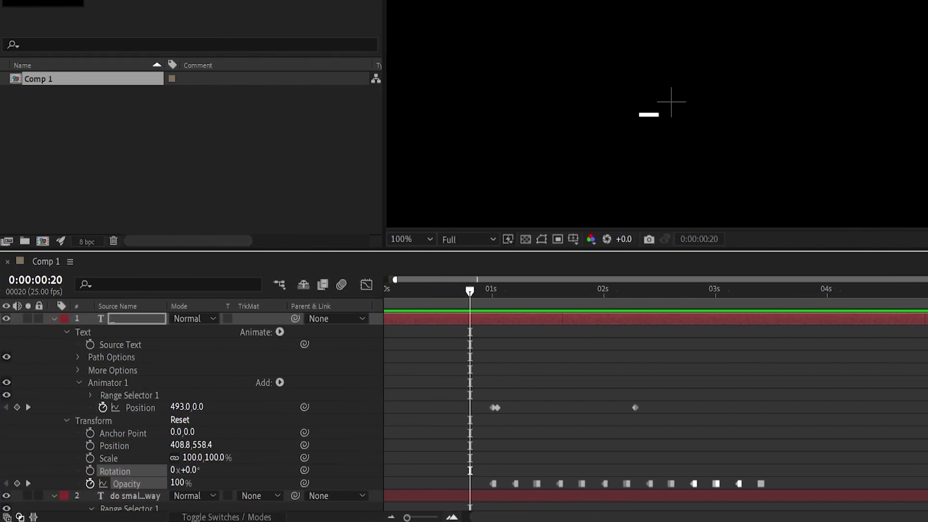
pyautogui.moveTo(116, 484); pyautogui.dragTo(0, 494)
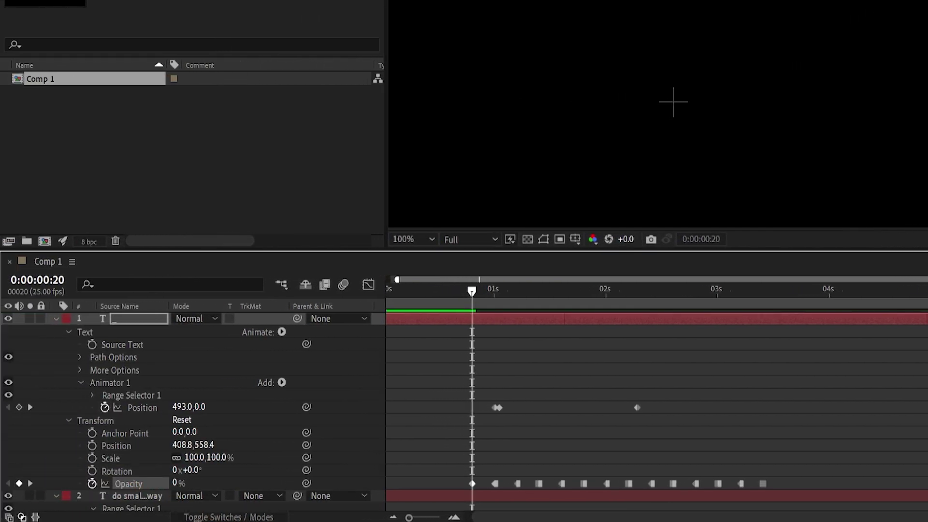
pyautogui.rightClick(475, 489)
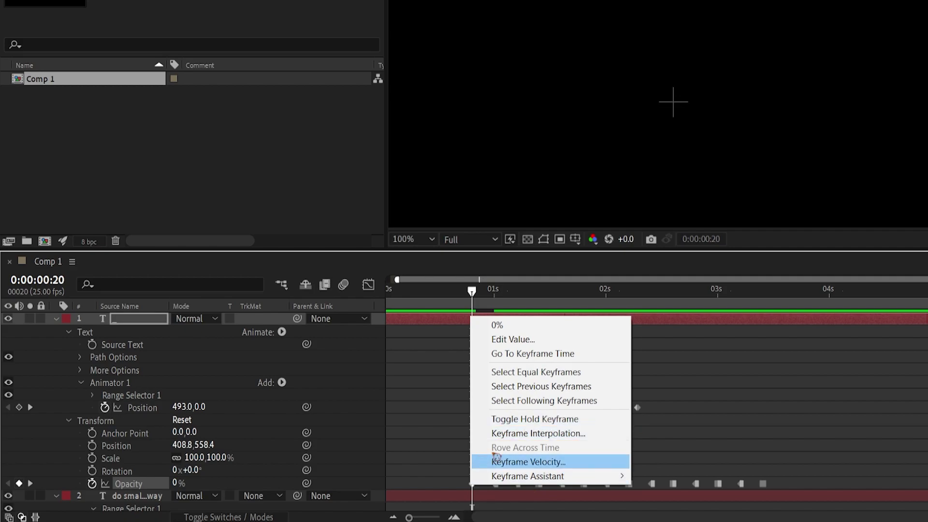
pyautogui.click(590, 423)
# At 0:00:00:15, set the underscore's Opacity to 100%.
pyautogui.press('pageup')
pyautogui.press('pageup')
pyautogui.press('pageup')
pyautogui.press('pageup')
pyautogui.press('pageup')
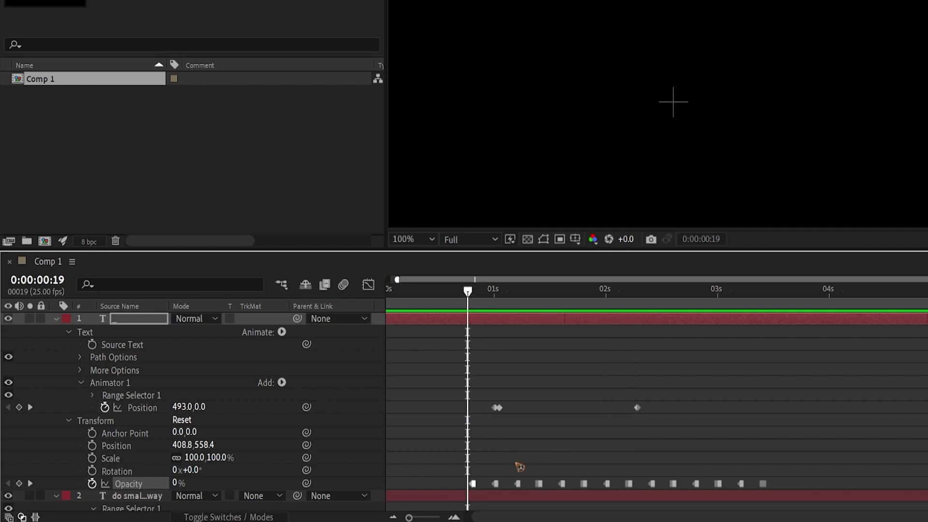
pyautogui.moveTo(177, 484); pyautogui.dragTo(833, 469)
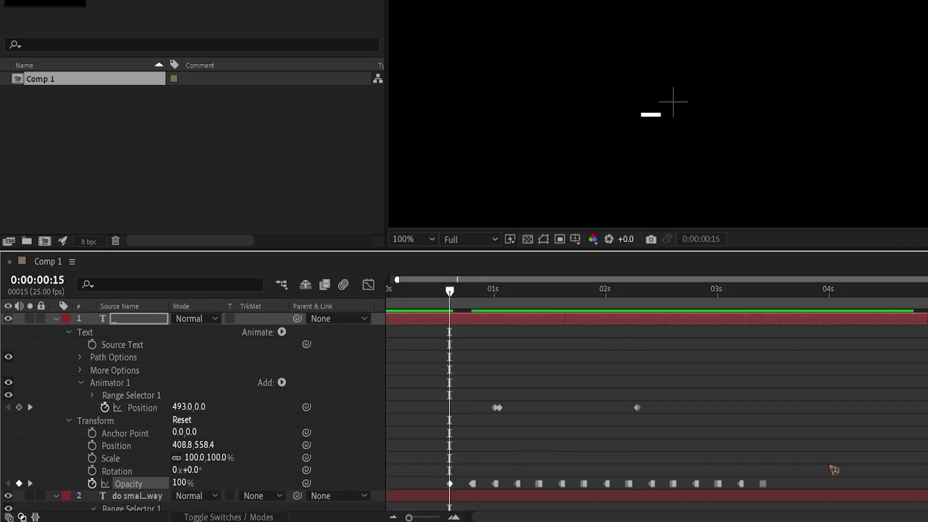
# At 0:00:00:10, set the underscore's Opacity to 0%.
pyautogui.press('pageup')
pyautogui.press('pageup')
pyautogui.press('pageup')
pyautogui.press('pageup')
pyautogui.press('pageup')
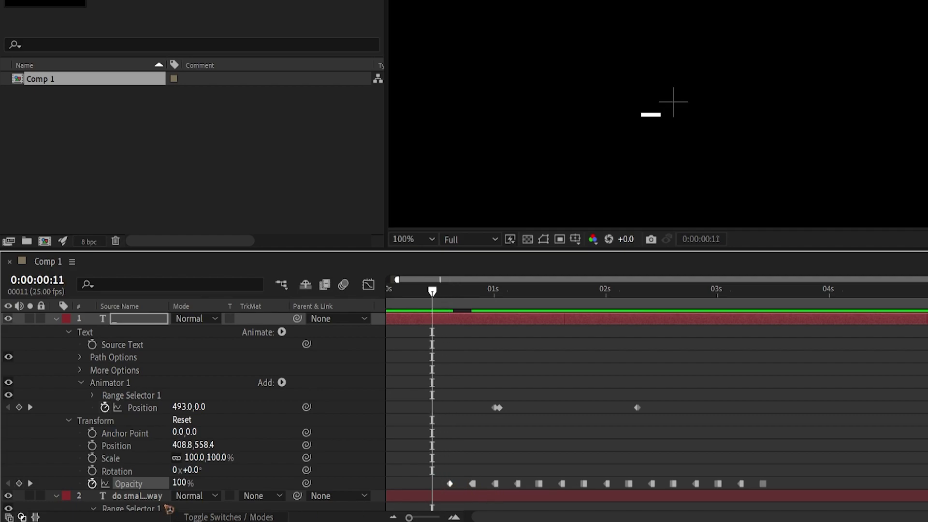
pyautogui.moveTo(175, 484); pyautogui.dragTo(116, 483)
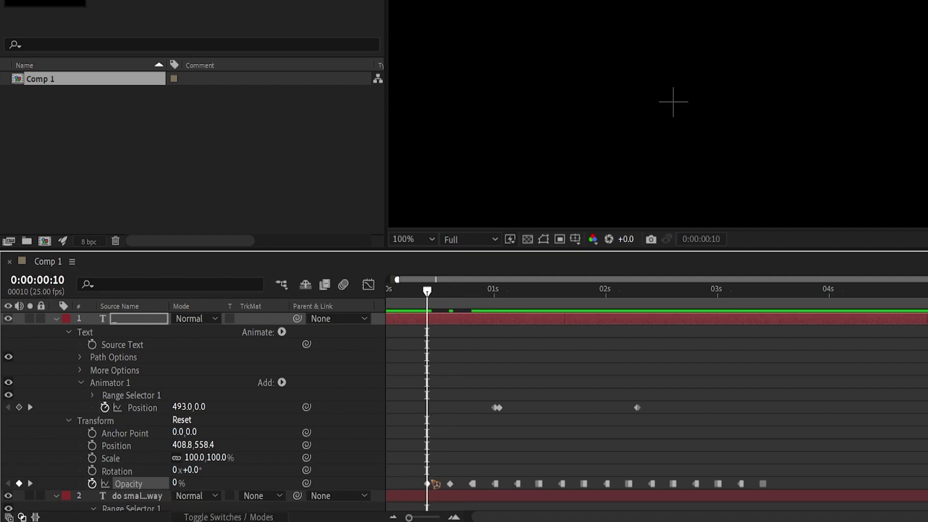
# Make the underscore's Opacity keyframes at 0:00:00:10 and 0:00:00:15 hold keyframes and preview the blink.
pyautogui.rightClick(450, 484)
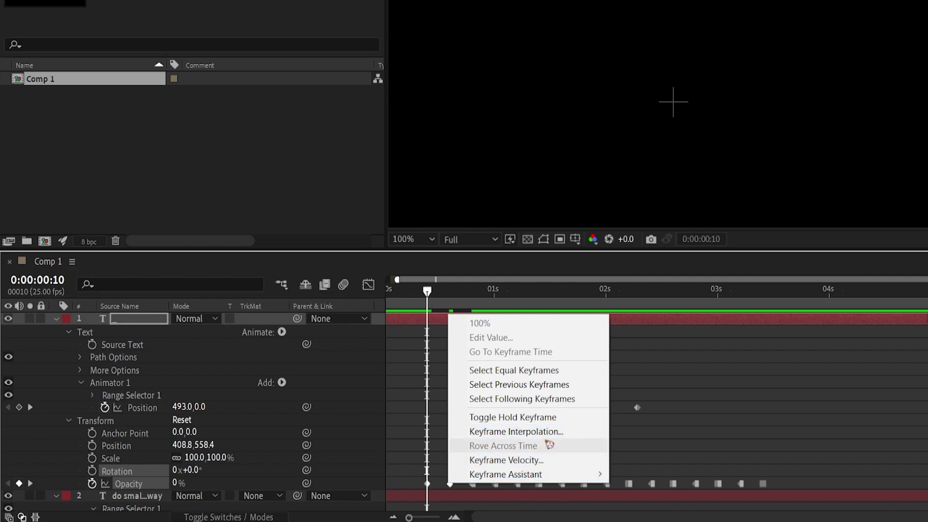
pyautogui.click(542, 417)
pyautogui.click(600, 373)
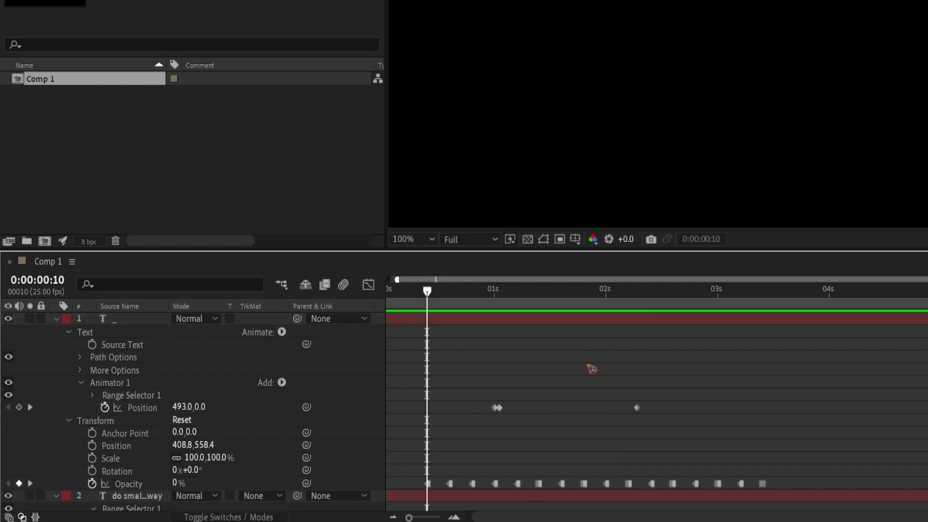
pyautogui.press('space')
pyautogui.press('space')
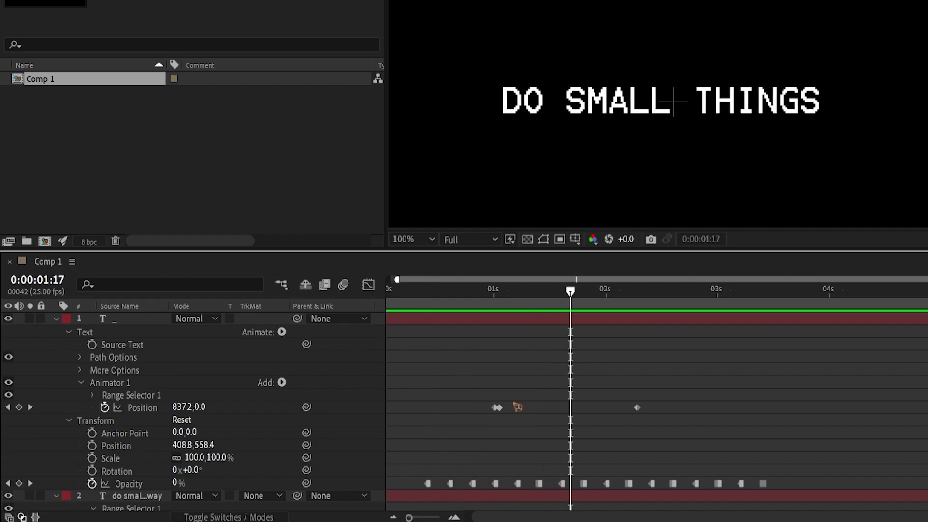
# At 0:00:00:05, set the underscore's Opacity to 100%.
pyautogui.moveTo(457, 297); pyautogui.dragTo(428, 312)
pyautogui.press('pageup')
pyautogui.press('pageup')
pyautogui.press('pageup')
pyautogui.press('pageup')
pyautogui.press('pageup')
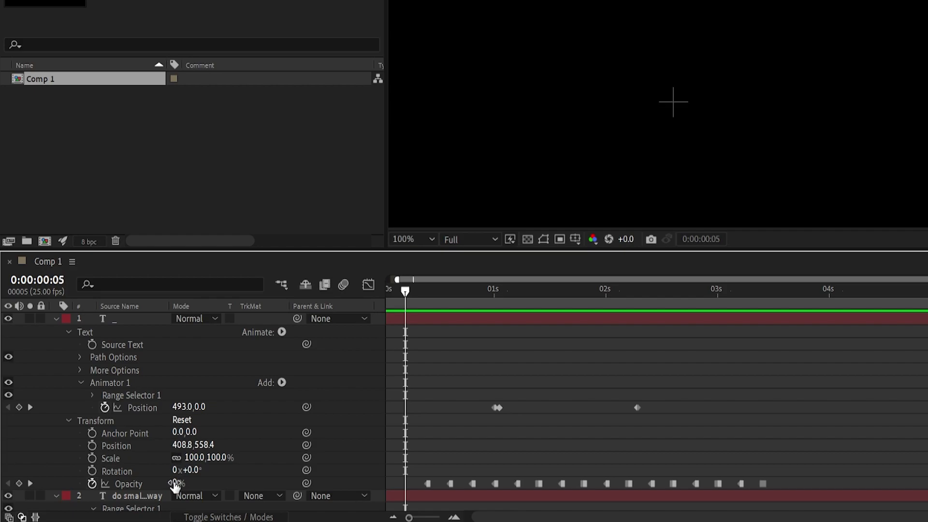
pyautogui.moveTo(183, 484); pyautogui.dragTo(630, 476)
# At 0:00:00:00, set the underscore's Opacity to 0%.
pyautogui.press('pageup')
pyautogui.press('pageup')
pyautogui.press('pageup')
pyautogui.press('pageup')
pyautogui.press('pageup')
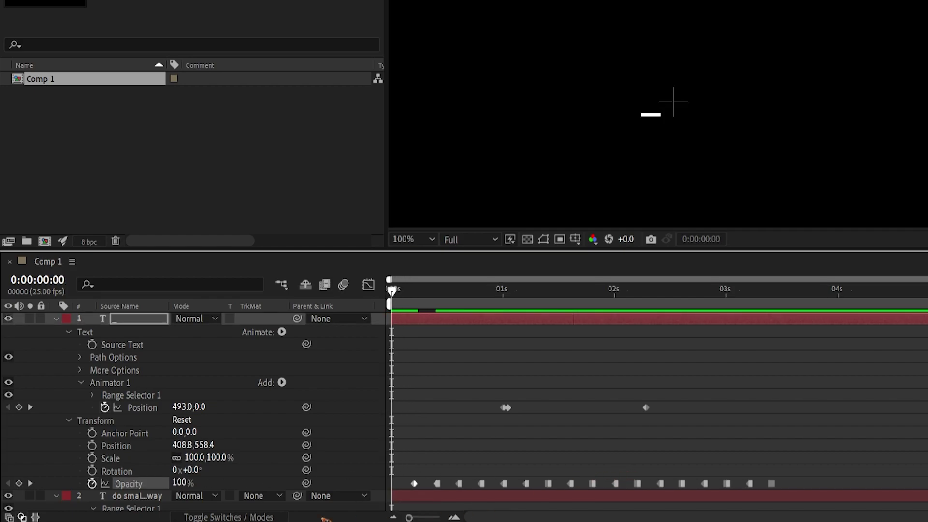
pyautogui.moveTo(177, 484); pyautogui.dragTo(99, 475)
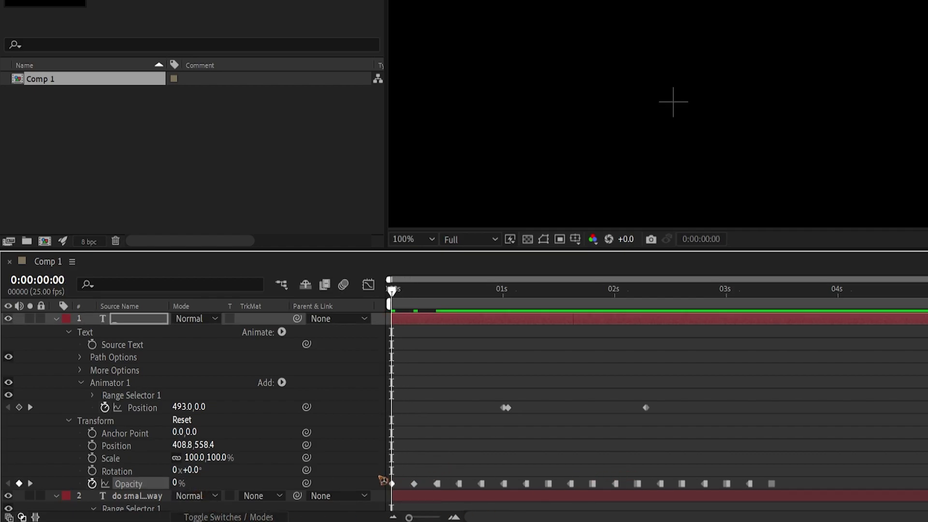
# Turn the first two Opacity keyframes into hold keyframes and preview the full typing animation from the start.
pyautogui.moveTo(384, 480); pyautogui.dragTo(423, 499)
pyautogui.rightClick(414, 484)
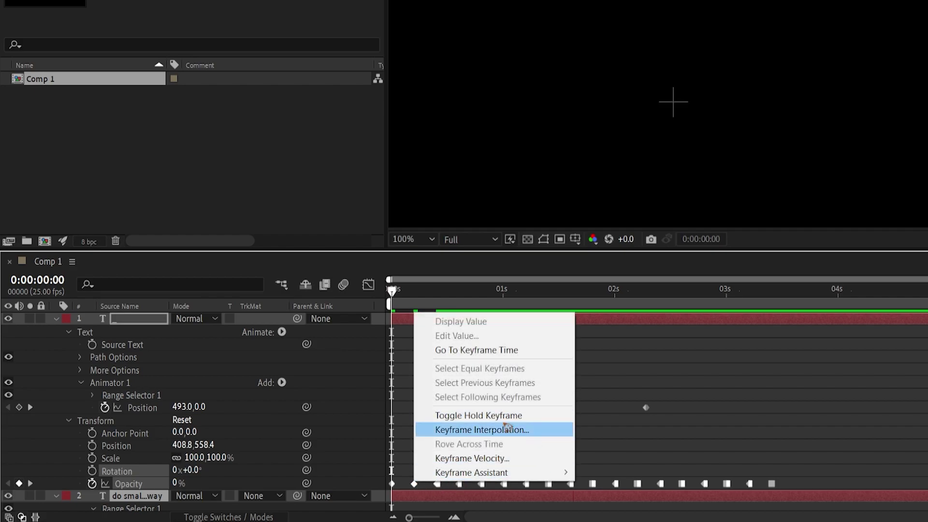
pyautogui.click(510, 416)
pyautogui.press('space')
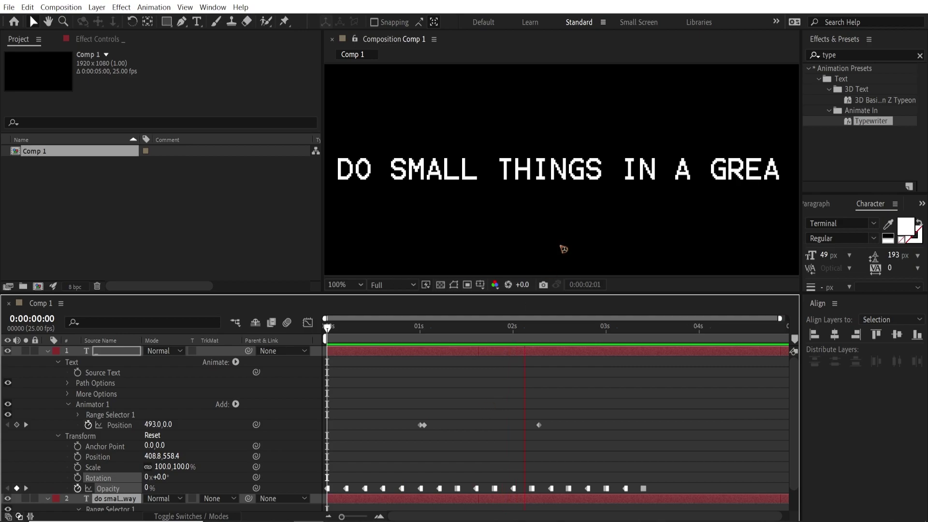
pyautogui.scroll(-2, 542, 203)
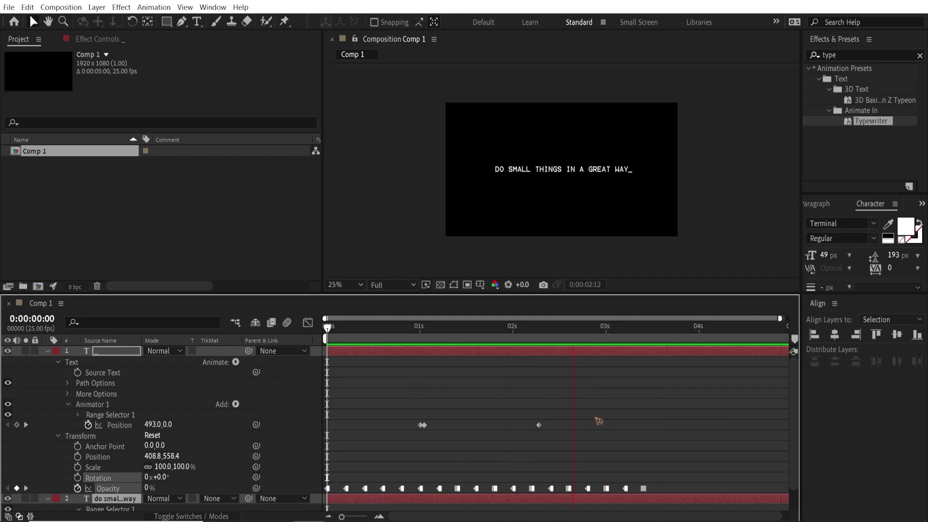
pyautogui.press('space')
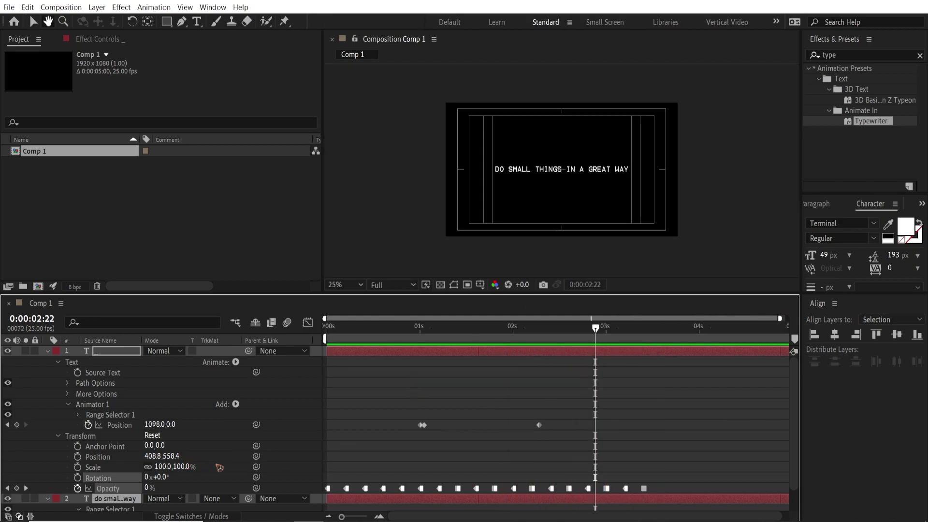
# Collapse the text layers' properties, enlarge the composition viewer and set its magnification to Fit up to 100%.
pyautogui.click(48, 352)
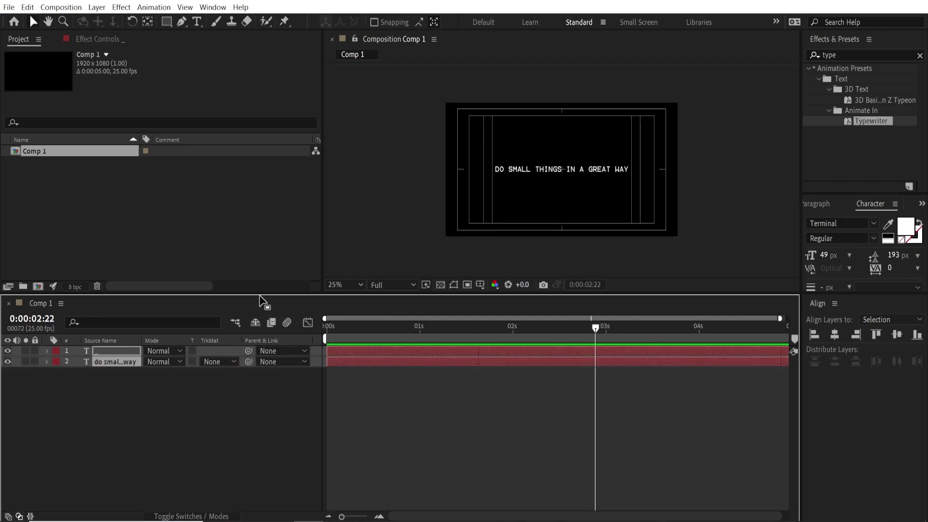
pyautogui.moveTo(264, 294); pyautogui.dragTo(264, 353)
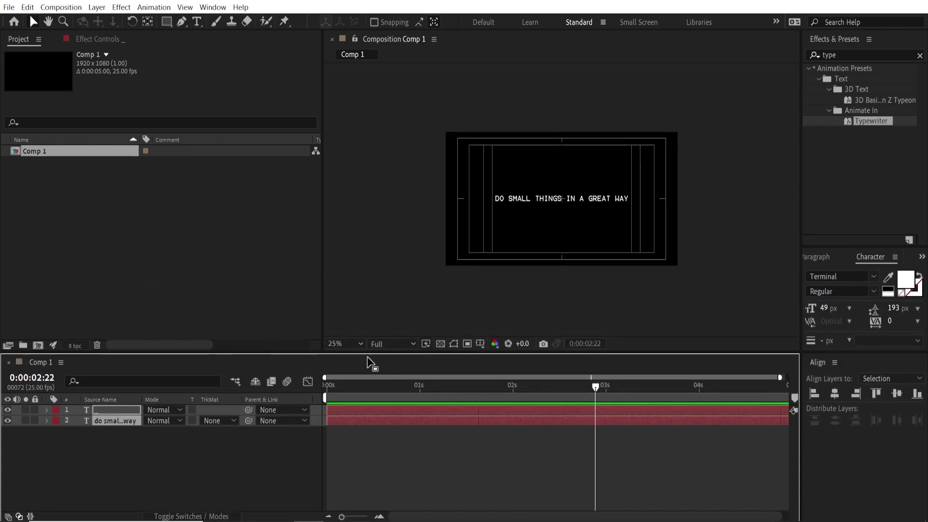
pyautogui.click(346, 285)
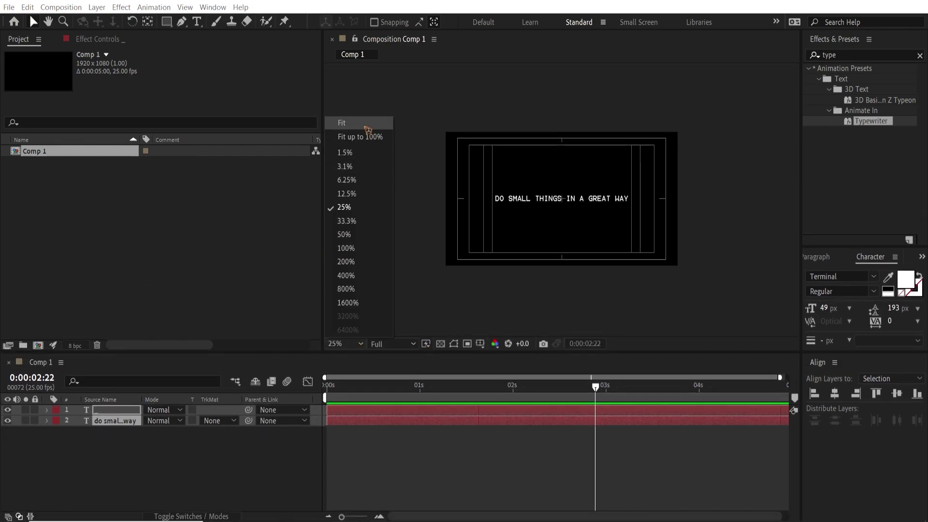
pyautogui.click(368, 137)
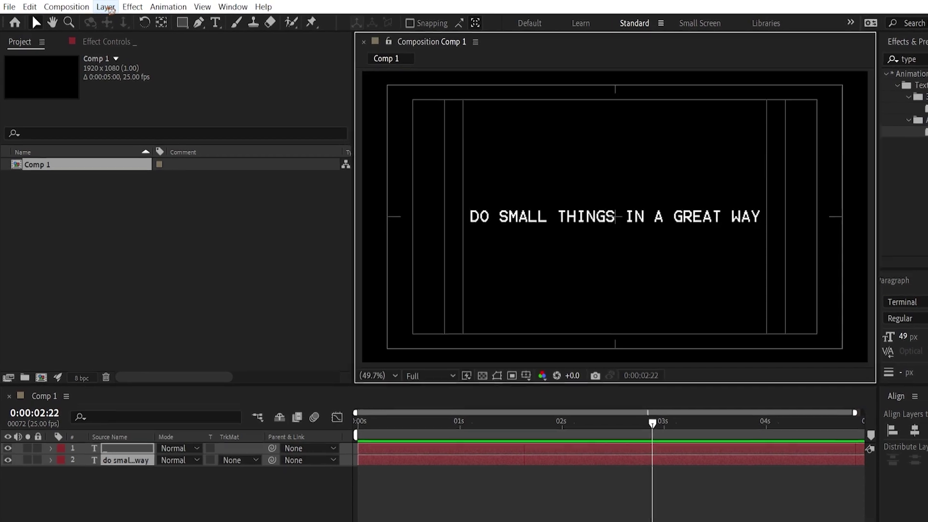
# Add an adjustment layer above the text layers and apply the Bad TV 2 - old preset to it.
pyautogui.click(109, 6)
pyautogui.moveTo(125, 20)
pyautogui.click(402, 99)
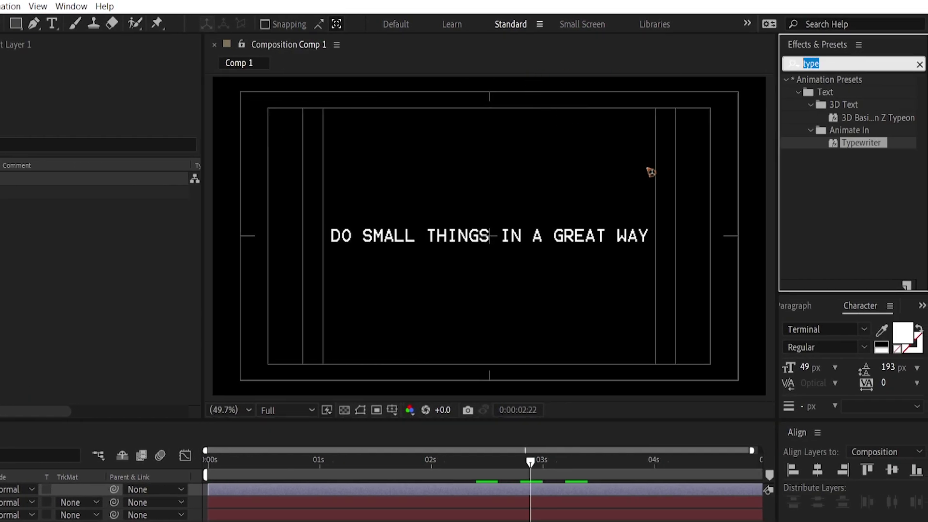
pyautogui.write('bad tv')
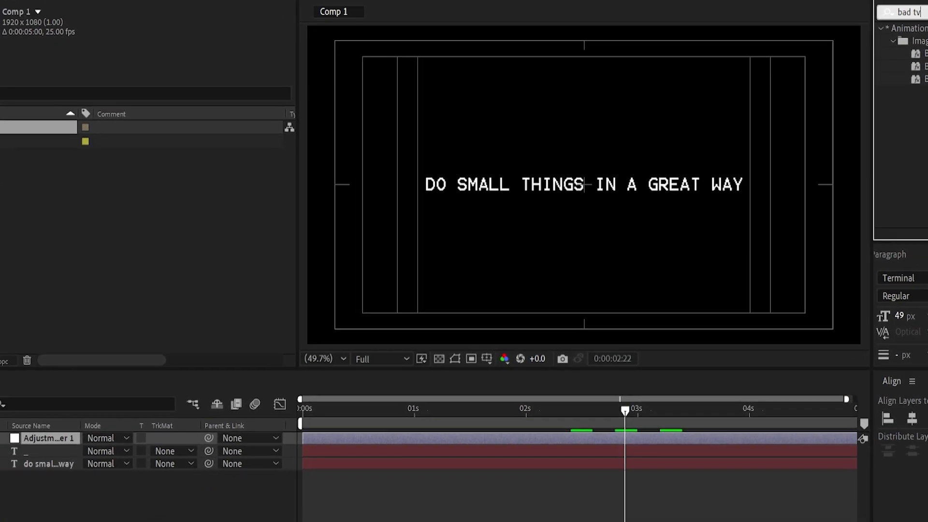
pyautogui.moveTo(846, 117); pyautogui.dragTo(180, 393)
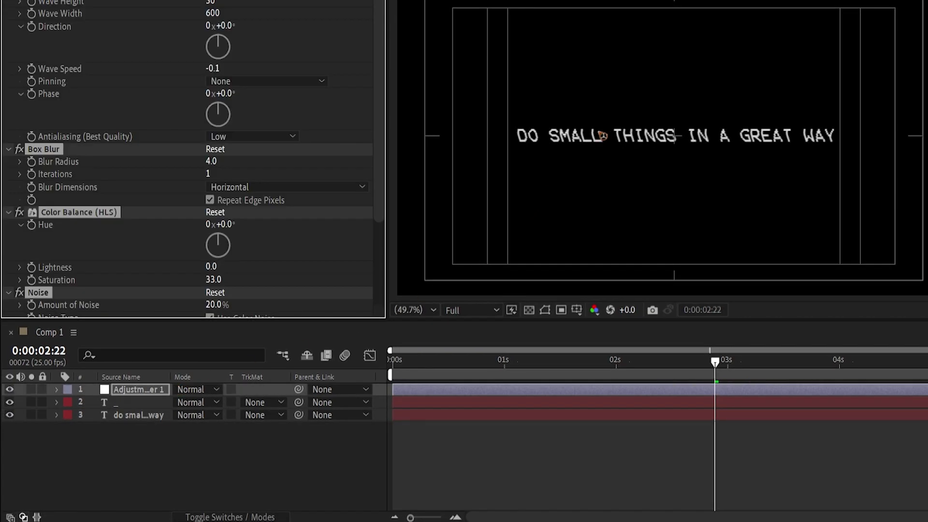
# Set the Wave Warp effect's Wave Height to 0 on the adjustment layer and check the text.
pyautogui.press('/')
pyautogui.press('.')
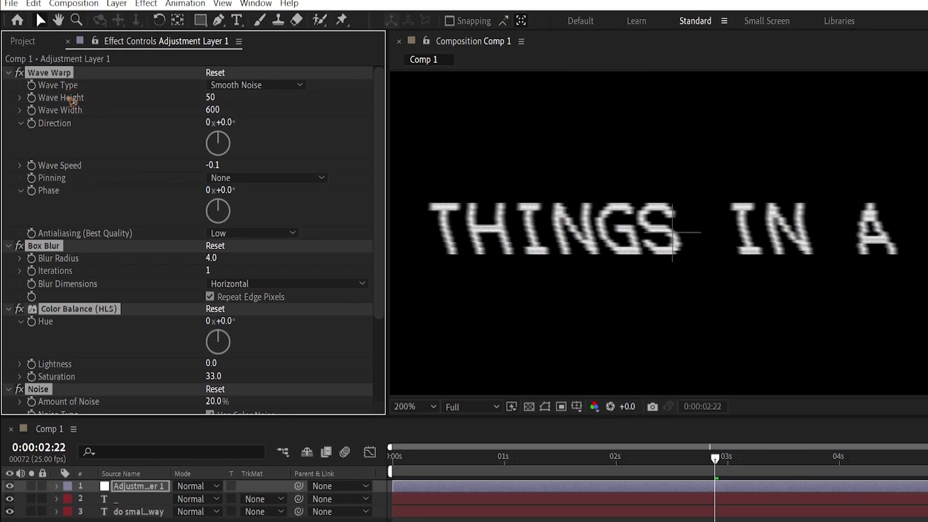
pyautogui.click(211, 98)
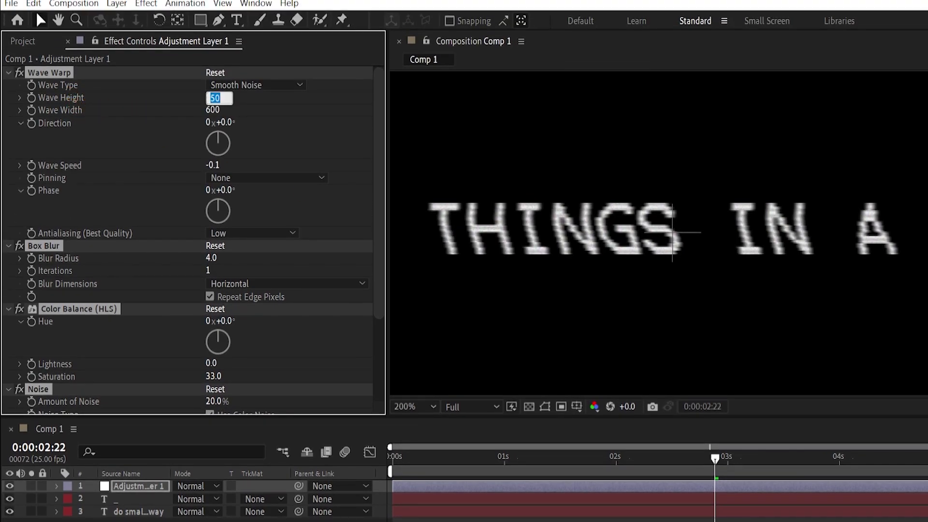
pyautogui.write('0')
pyautogui.click(306, 197)
pyautogui.scroll(-2, 691, 262)
pyautogui.scroll(-1, 675, 263)
pyautogui.scroll(1, 638, 255)
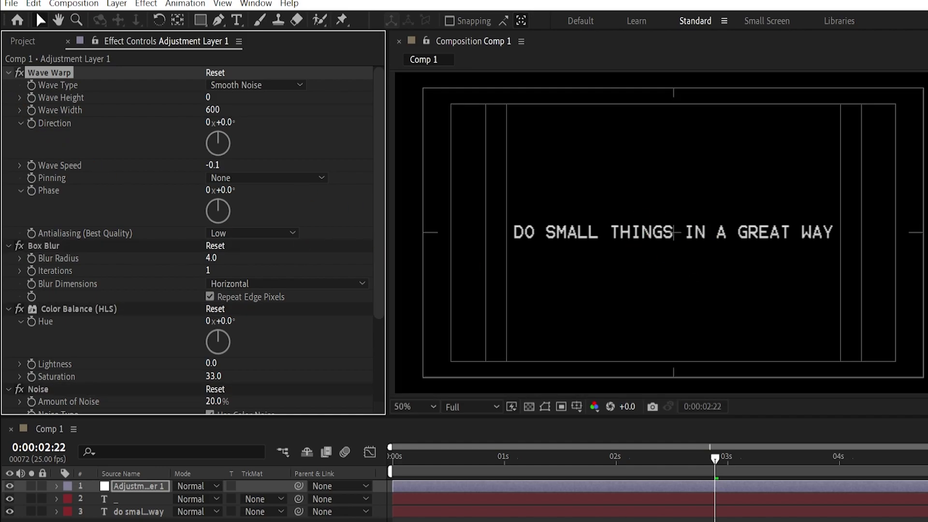
# Collapse the settings of all five Bad TV effects on the adjustment layer.
pyautogui.click(9, 73)
pyautogui.click(9, 85)
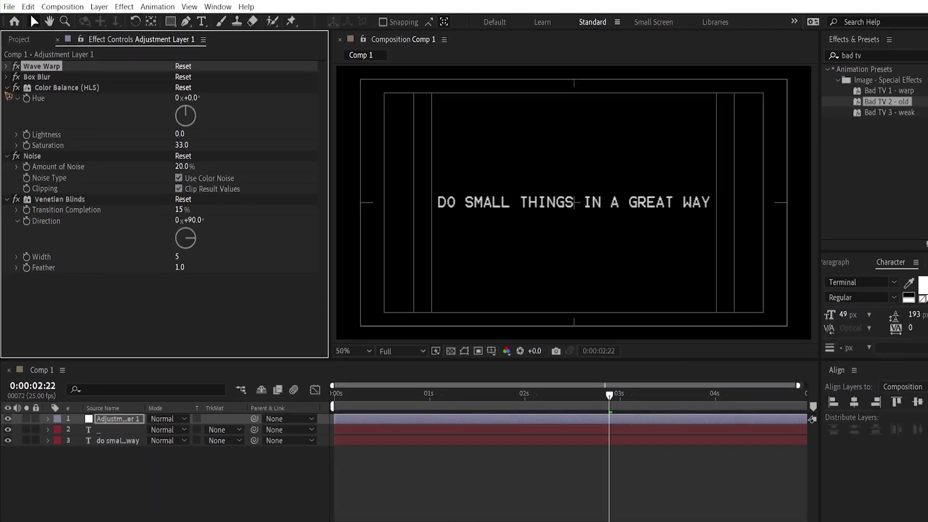
pyautogui.click(7, 88)
pyautogui.click(7, 98)
pyautogui.click(6, 109)
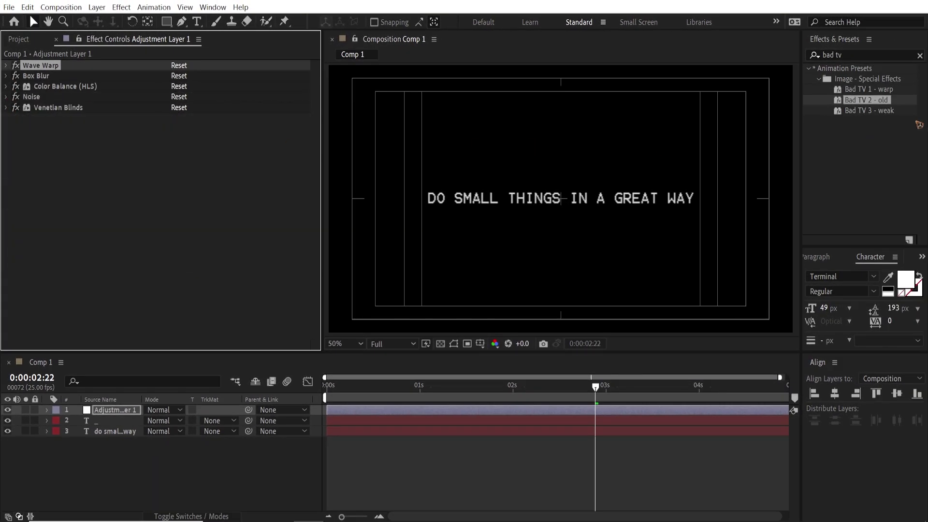
# Search the effects for "vr" and apply VR Glow to the adjustment layer.
pyautogui.click(862, 55)
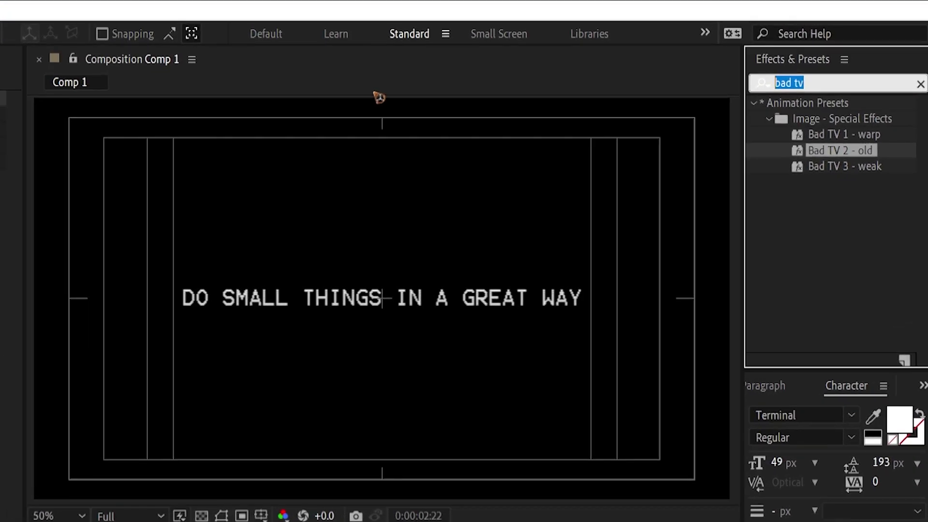
pyautogui.write('vr')
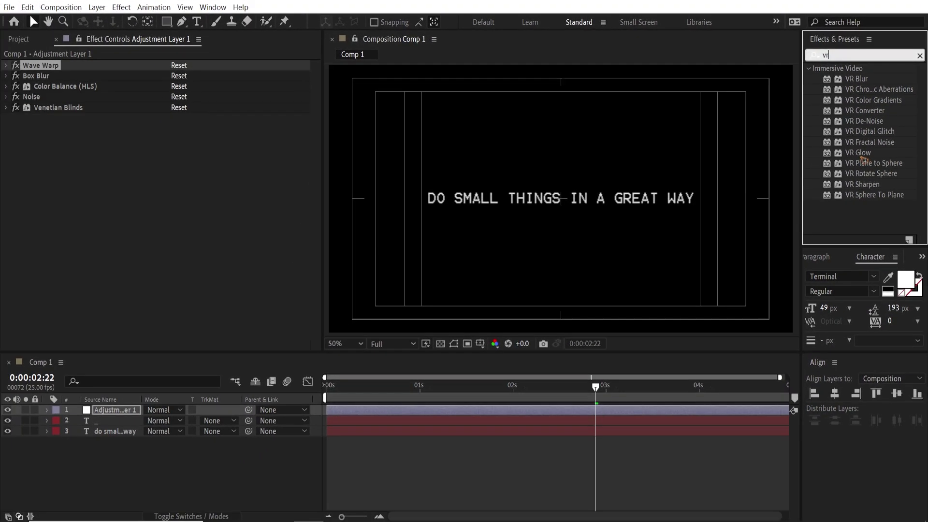
pyautogui.moveTo(828, 229); pyautogui.dragTo(0, 298)
pyautogui.moveTo(276, 198); pyautogui.dragTo(228, 195)
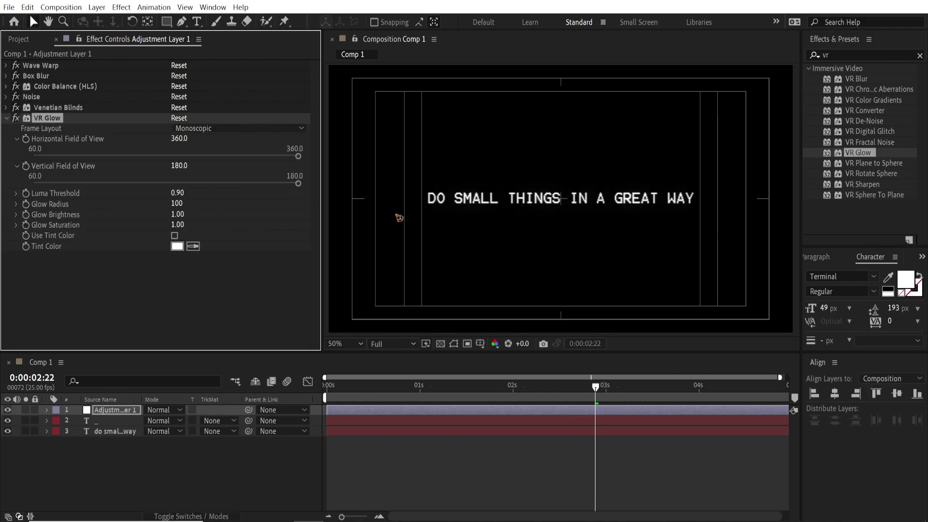
# Set VR Glow's Luma Threshold to 0.31, Glow Radius to 104 and Glow Brightness to 3.10.
pyautogui.scroll(2, 544, 215)
pyautogui.moveTo(185, 193)
pyautogui.mouseDown()
pyautogui.moveTo(197, 193)
pyautogui.moveTo(178, 194)
pyautogui.mouseUp()
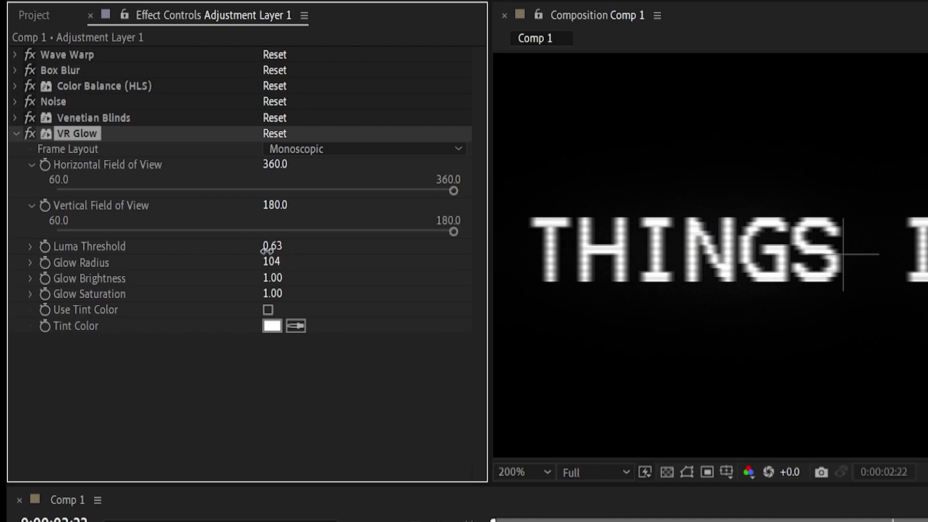
pyautogui.moveTo(258, 254); pyautogui.dragTo(286, 280)
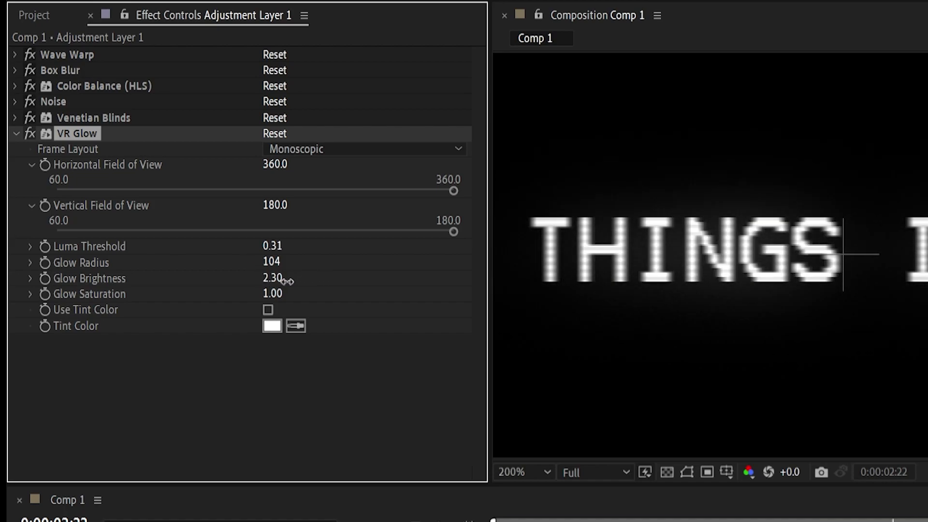
pyautogui.scroll(-3, 898, 301)
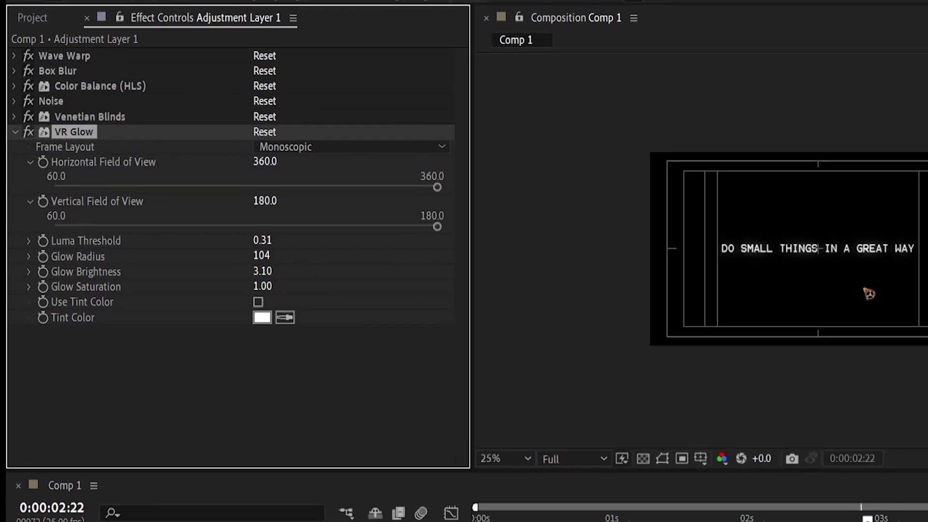
# Preview the glowing typewriter animation from 0:00:00:00 with the whole frame in view.
pyautogui.scroll(1, 896, 301)
pyautogui.moveTo(694, 465); pyautogui.dragTo(412, 465)
pyautogui.click(491, 468)
pyautogui.press('space')
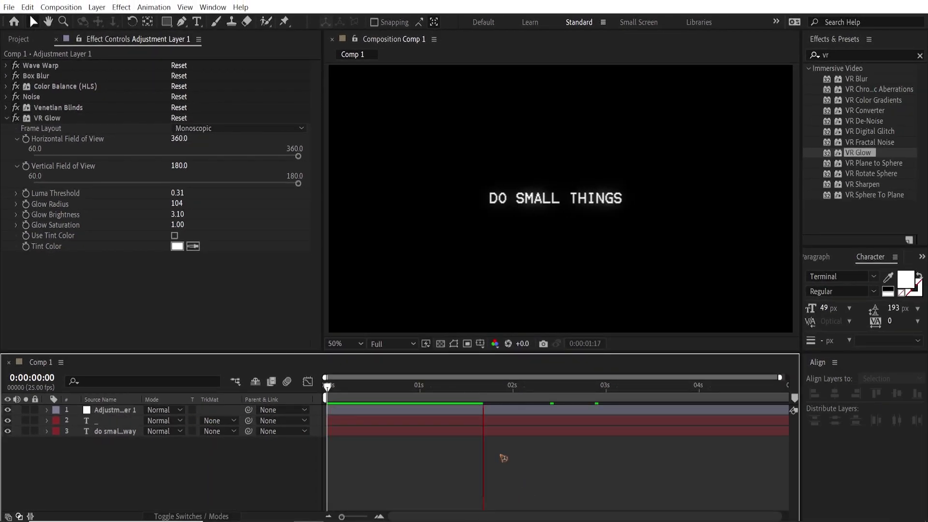